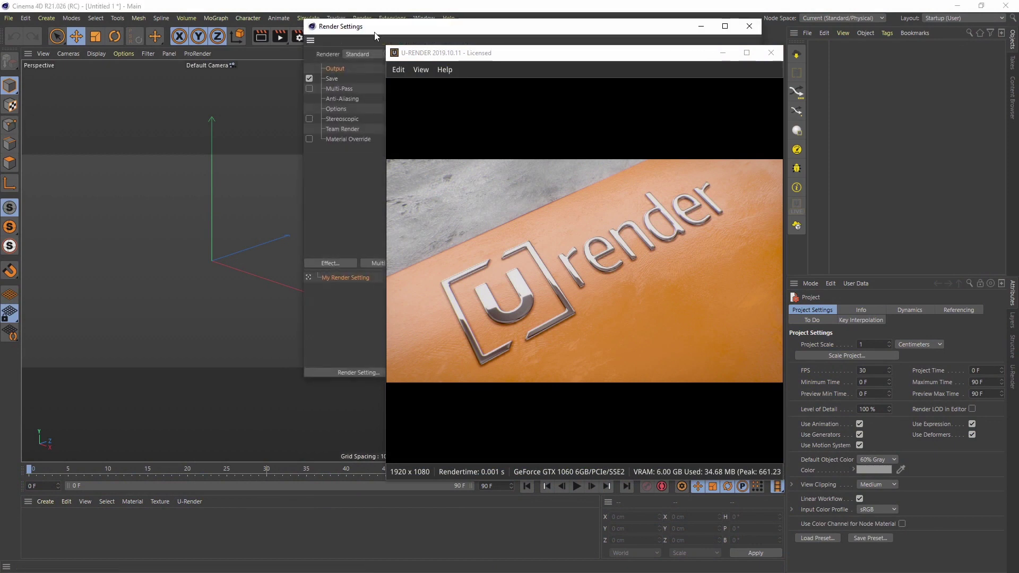
Step: Switch the renderer to U-RENDER and enable Volumetrics in its settings
click(103, 89)
click(90, 147)
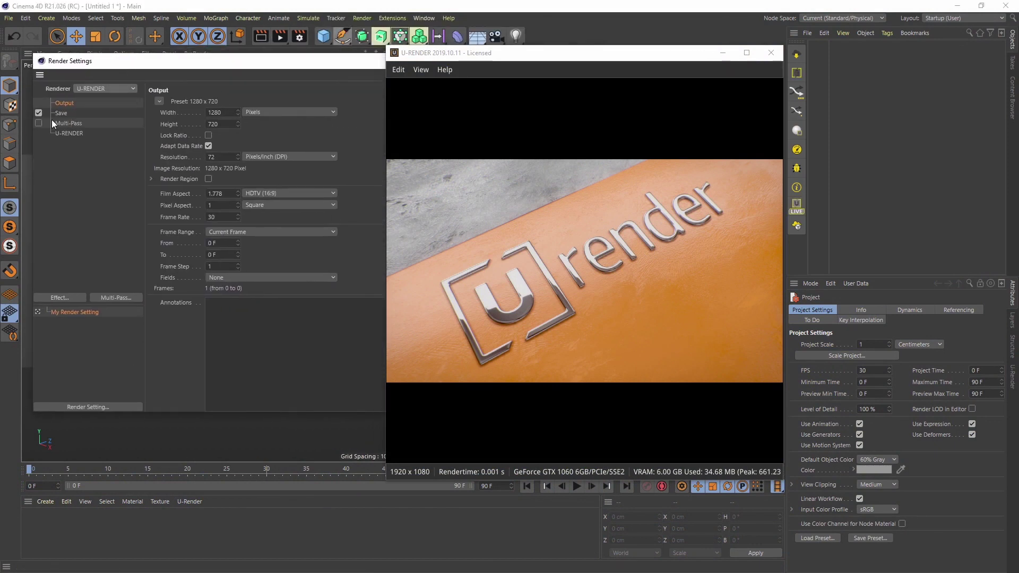
click(68, 133)
click(250, 102)
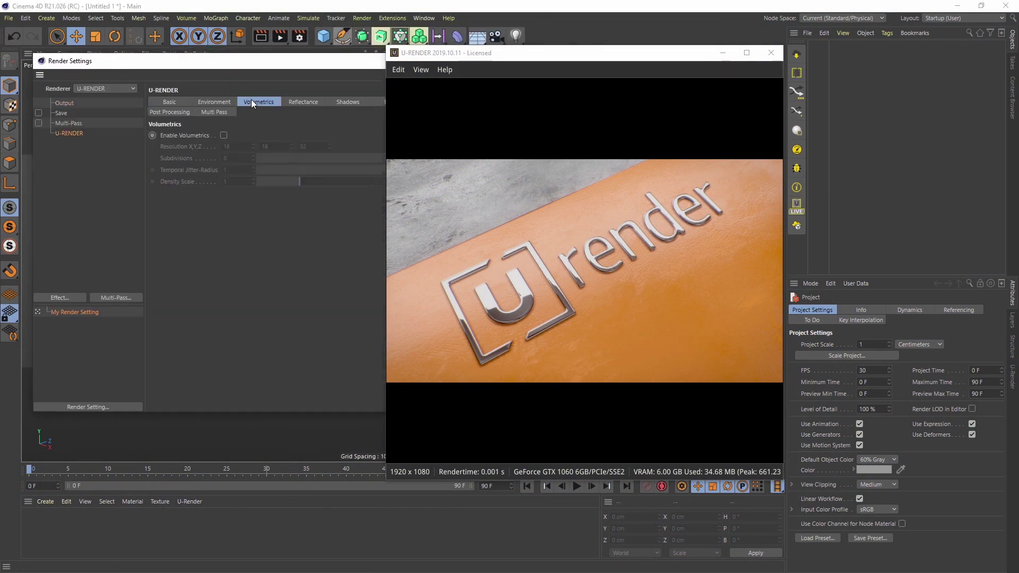
click(223, 135)
drag(34, 53, 159, 87)
drag(308, 96, 184, 91)
click(349, 90)
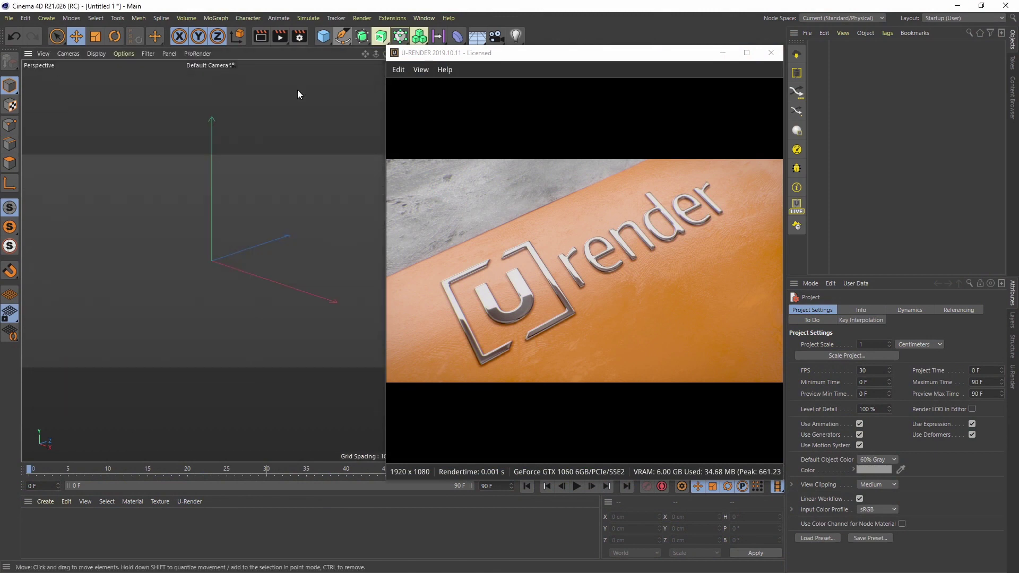
Step: Add a Volume Object with LIVE preview on, plus a Null and a Spot Light
click(798, 225)
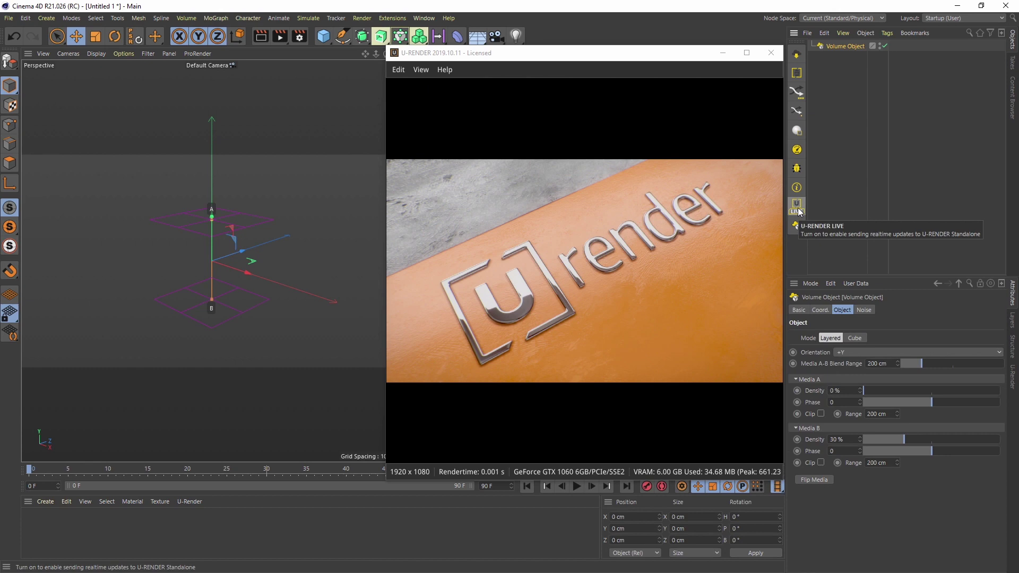
click(796, 207)
click(46, 18)
click(56, 35)
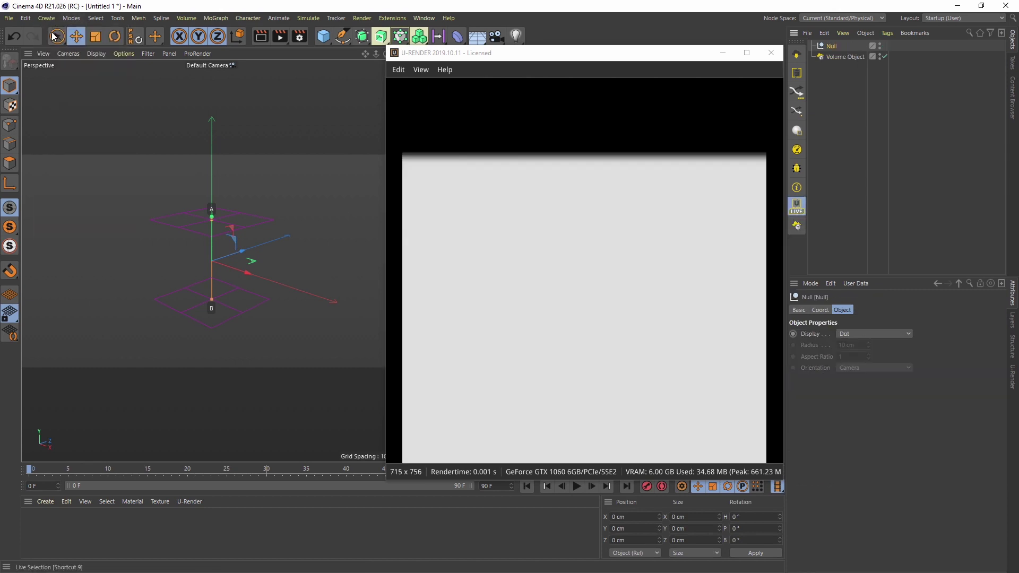
click(47, 18)
mouse_move(80, 154)
click(155, 169)
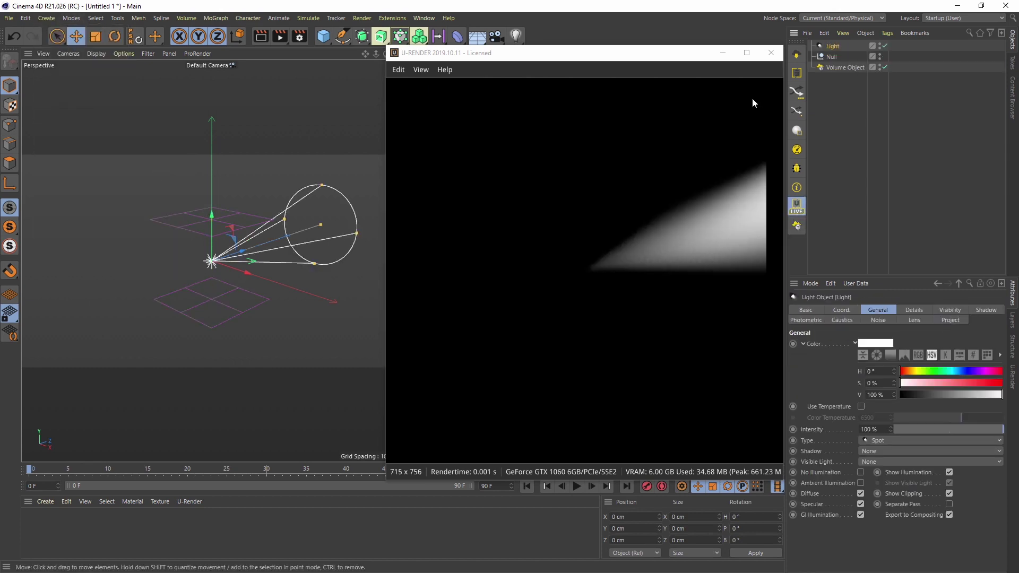
Step: Nest the spot light under the Null, add a U-RENDER Light Tag, and rotate the Null
drag(33, 321, 4, 330)
click(831, 46)
key(r)
drag(171, 274, 181, 234)
right_click(837, 57)
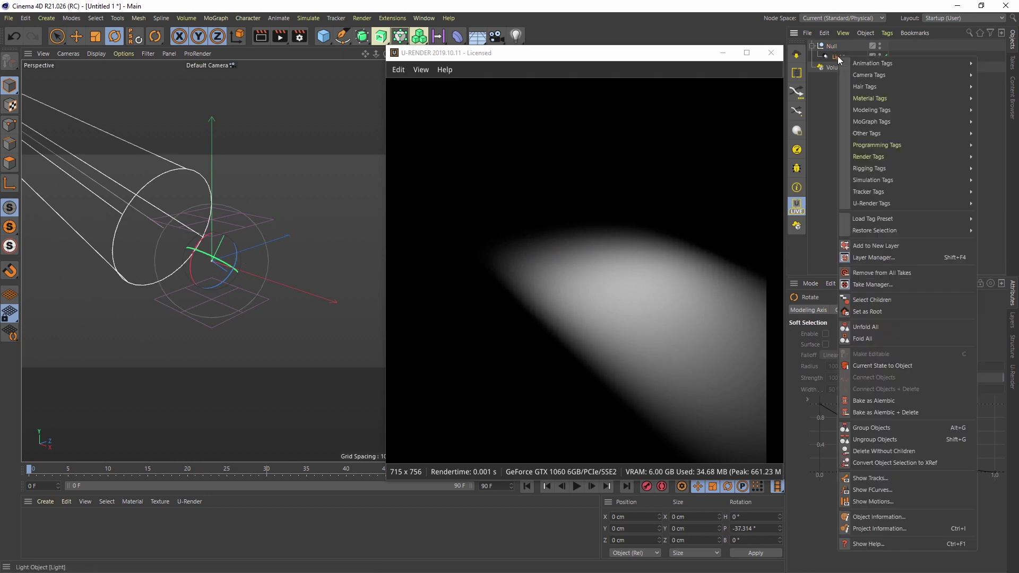
mouse_move(873, 203)
click(805, 215)
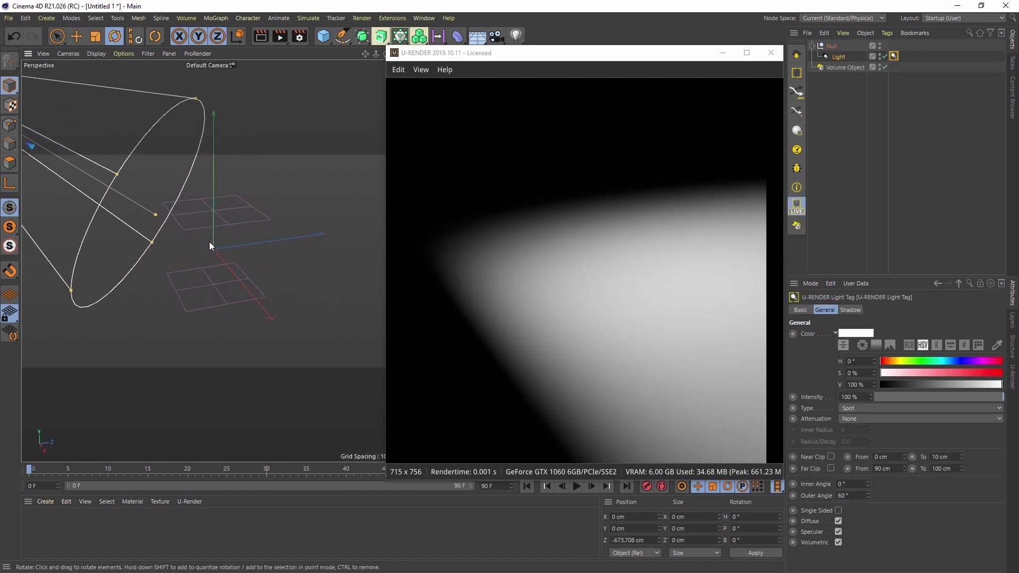
click(210, 241)
drag(279, 244, 203, 277)
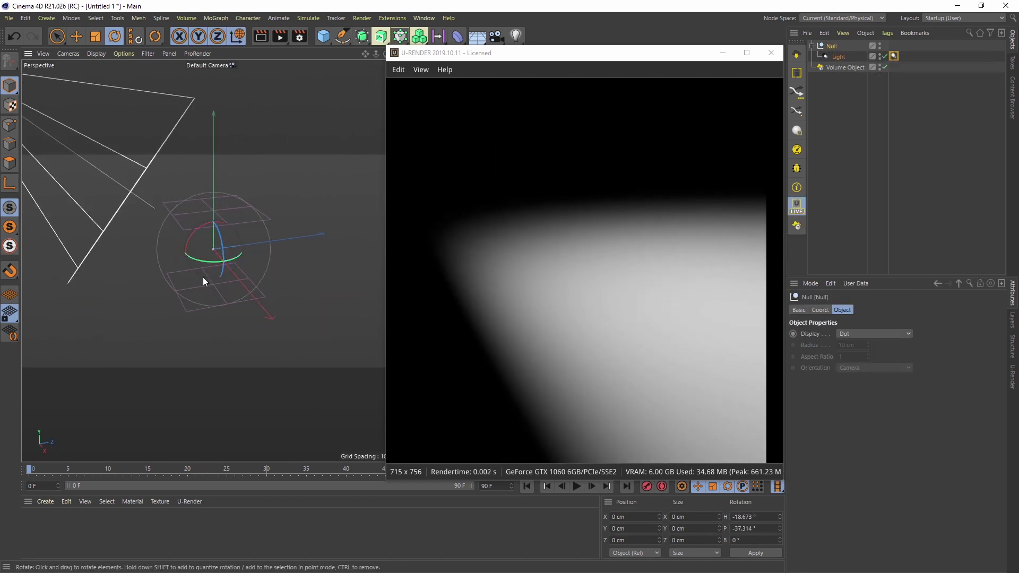
Step: Raise the Volume Object along Y and set its Mode to Cube
click(845, 67)
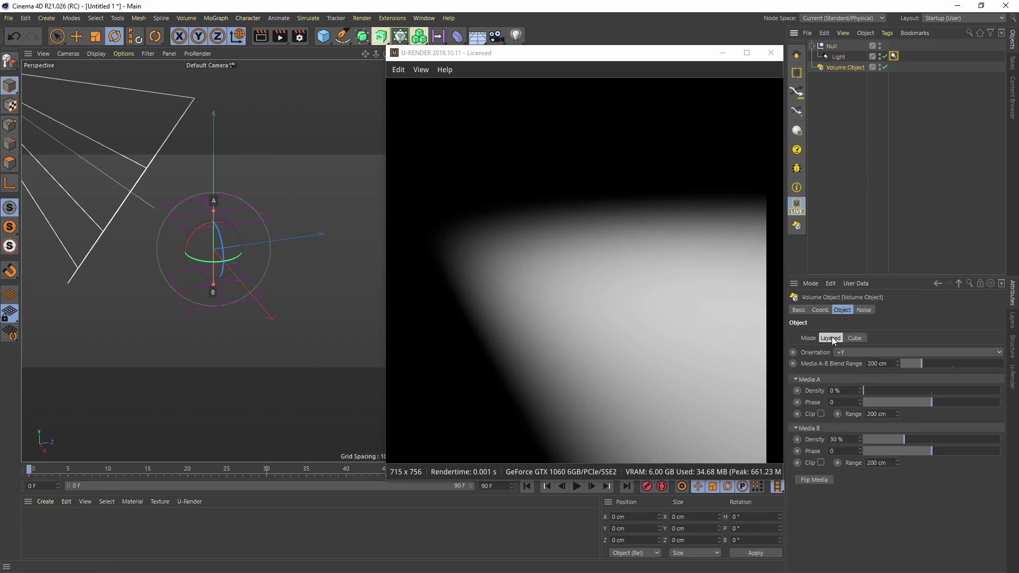
mouse_move(922, 363)
mouse_down()
mouse_move(993, 365)
mouse_move(927, 366)
mouse_up()
key(e)
drag(214, 208, 235, 173)
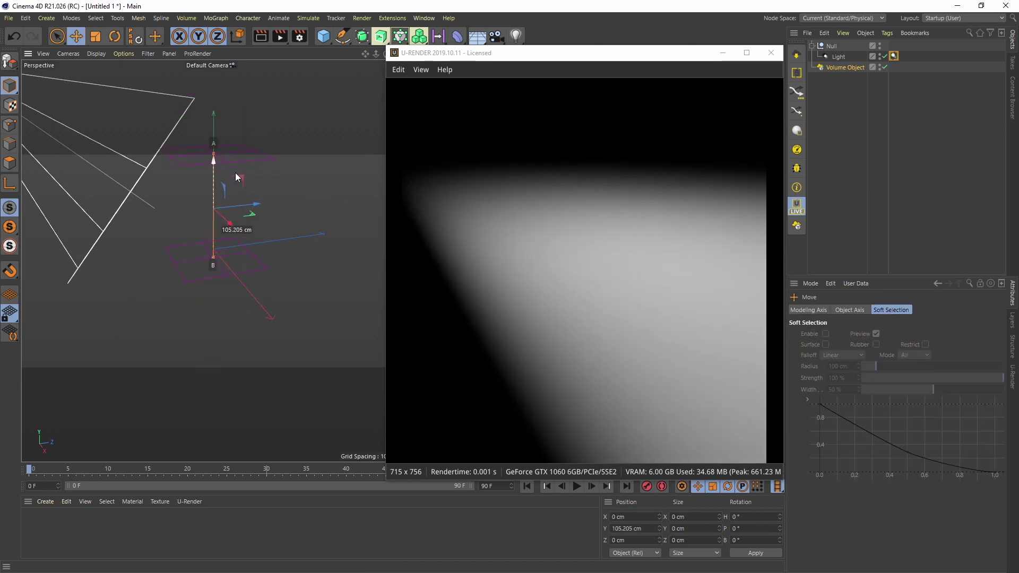
click(845, 68)
click(856, 338)
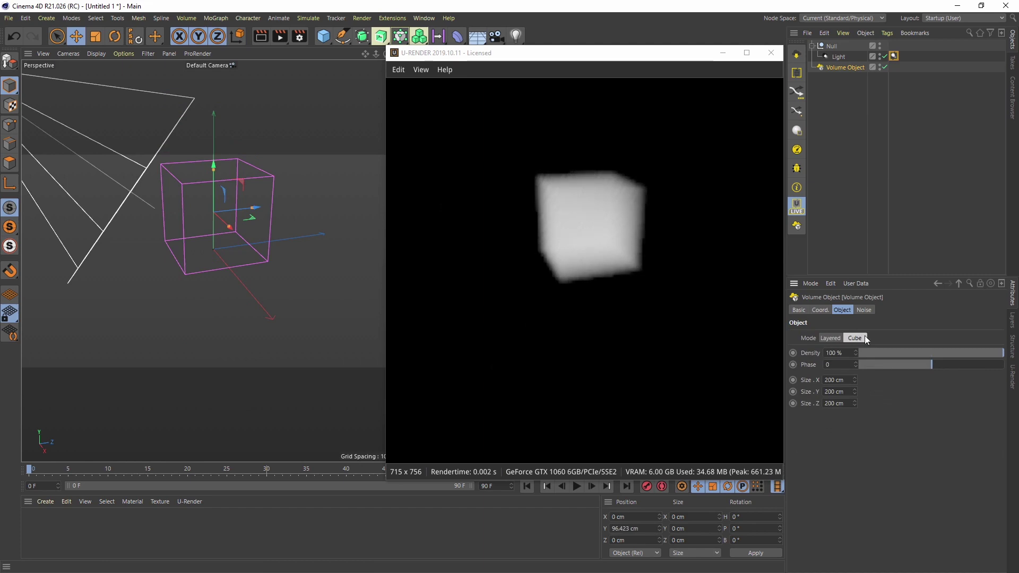
alt+middle_drag(219, 217, 225, 229)
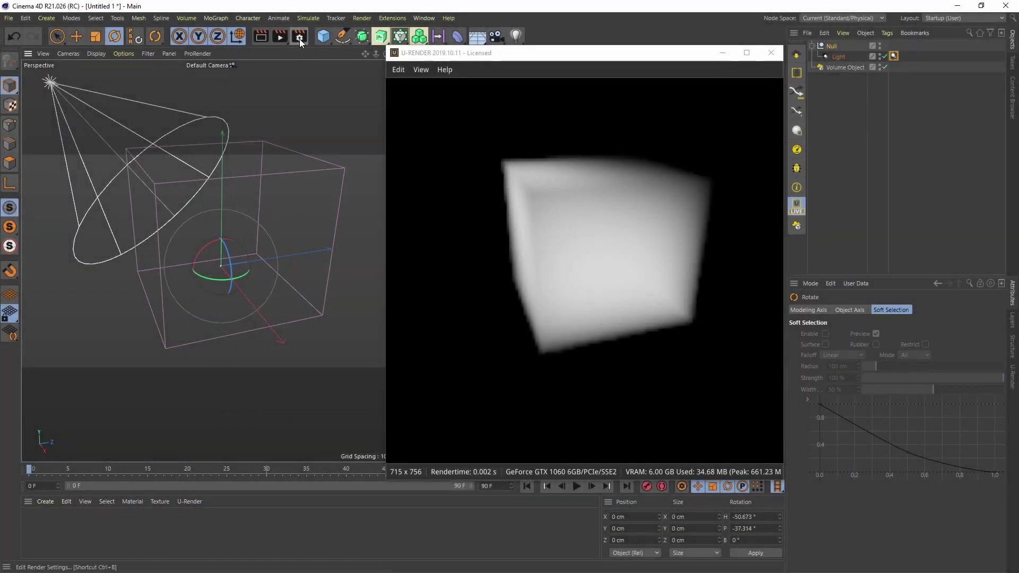
Step: Try volumetric subdivisions 4 and resolution 32 x 32 x 64
click(300, 40)
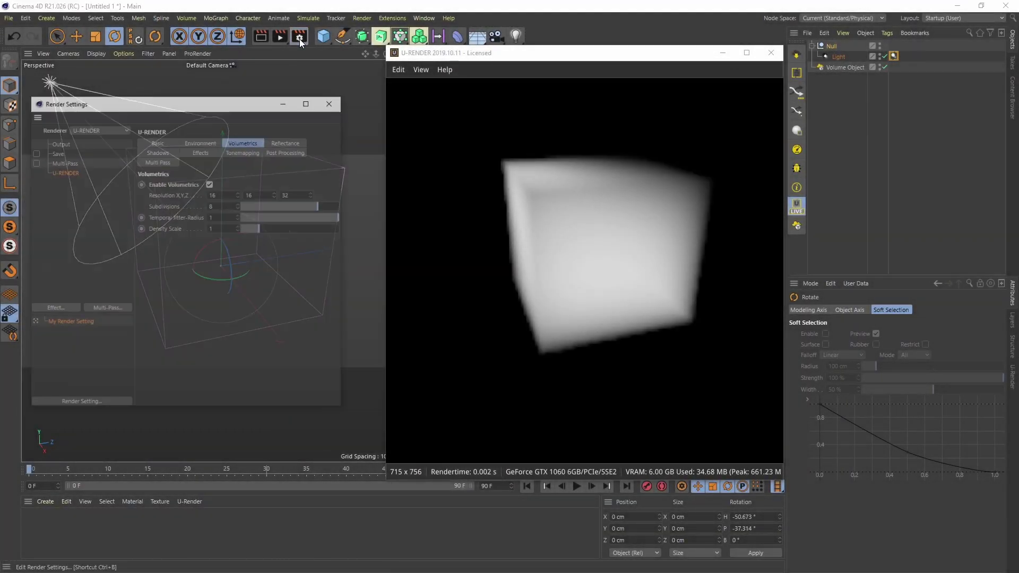
mouse_move(329, 196)
mouse_down()
mouse_move(241, 208)
mouse_move(320, 198)
mouse_up()
click(248, 185)
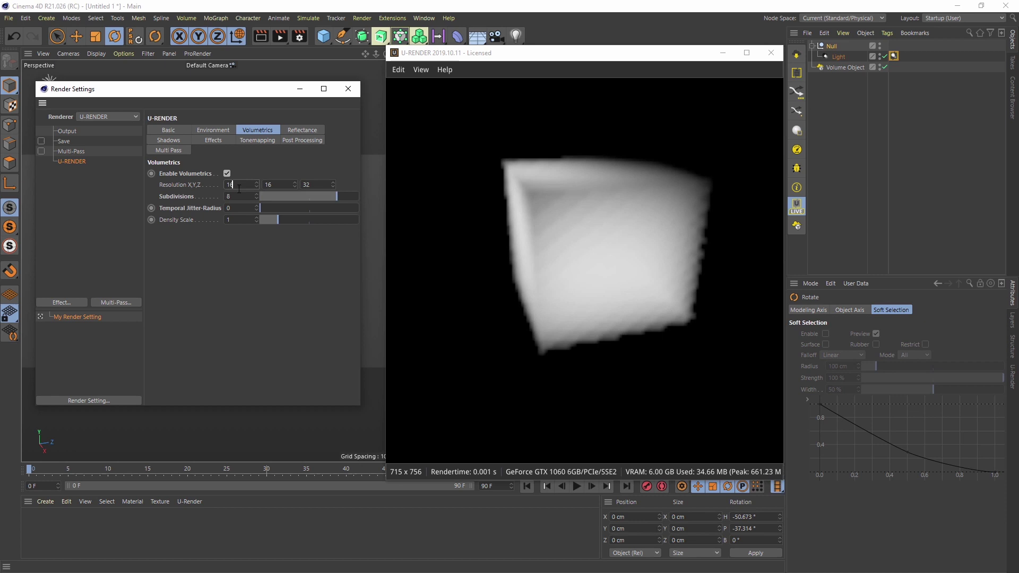
text(32)
drag(244, 186, 229, 185)
text(32)
key(Return)
key(Tab)
key(Tab)
text(32)
key(Tab)
text(64)
key(Return)
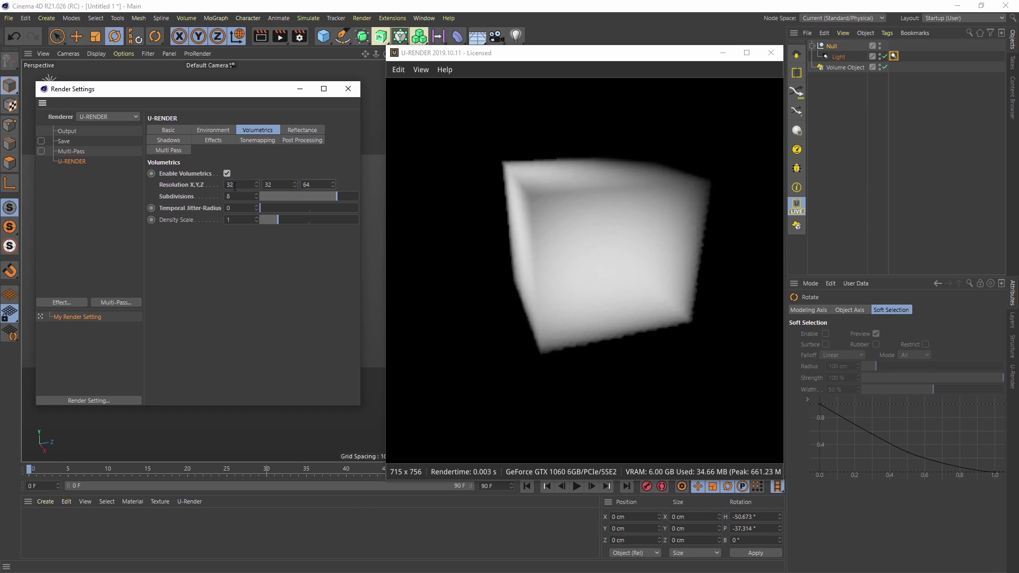
Step: Reset volumetric resolution to default 16/16/32 and return subdivisions to 8
drag(263, 90, 263, 231)
mouse_move(227, 210)
alt+mouse_down()
mouse_move(254, 212)
mouse_move(233, 212)
alt+mouse_up()
drag(337, 337, 293, 337)
alt+drag(218, 203, 186, 207)
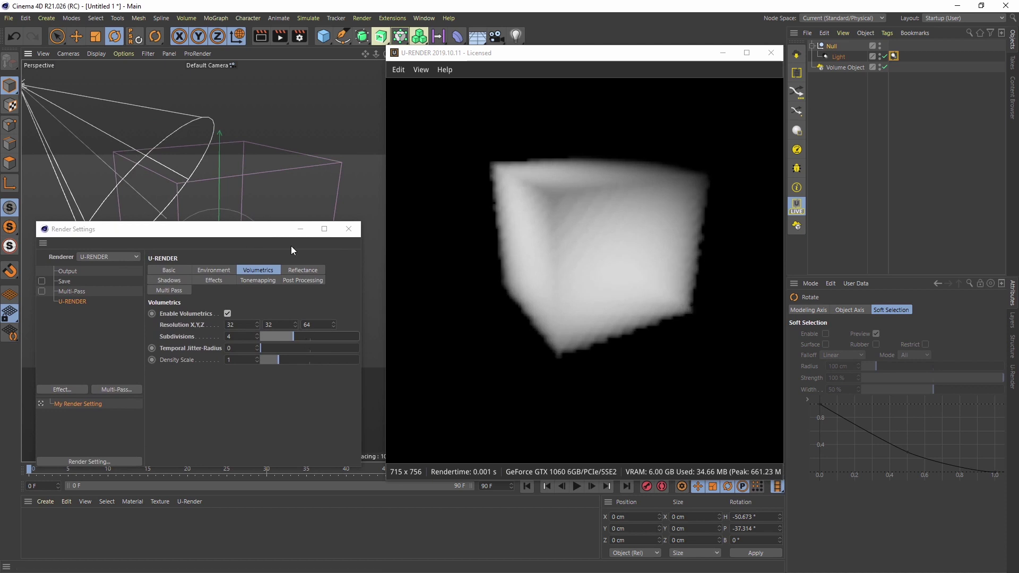
right_click(194, 326)
click(230, 385)
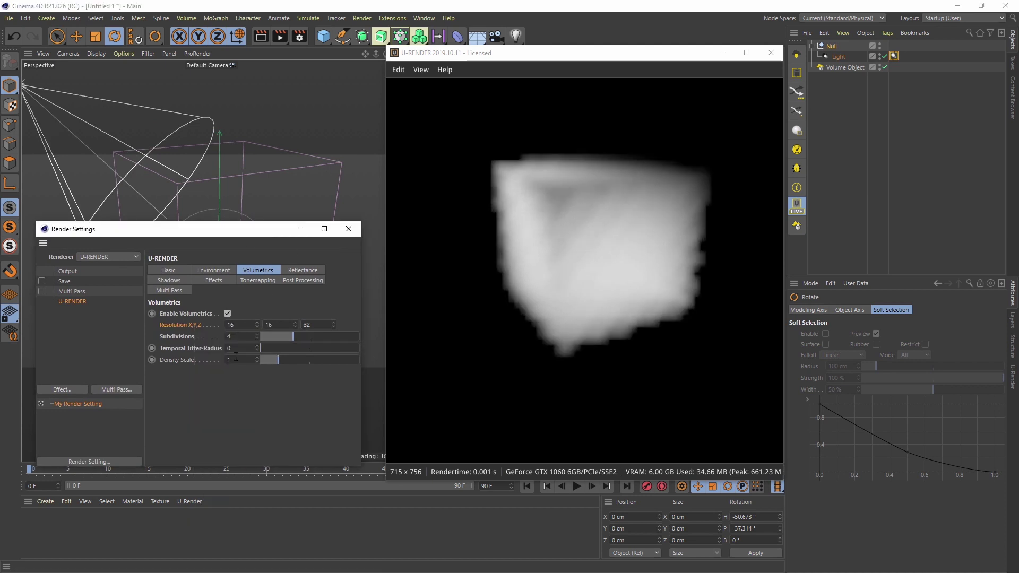
drag(299, 343, 336, 336)
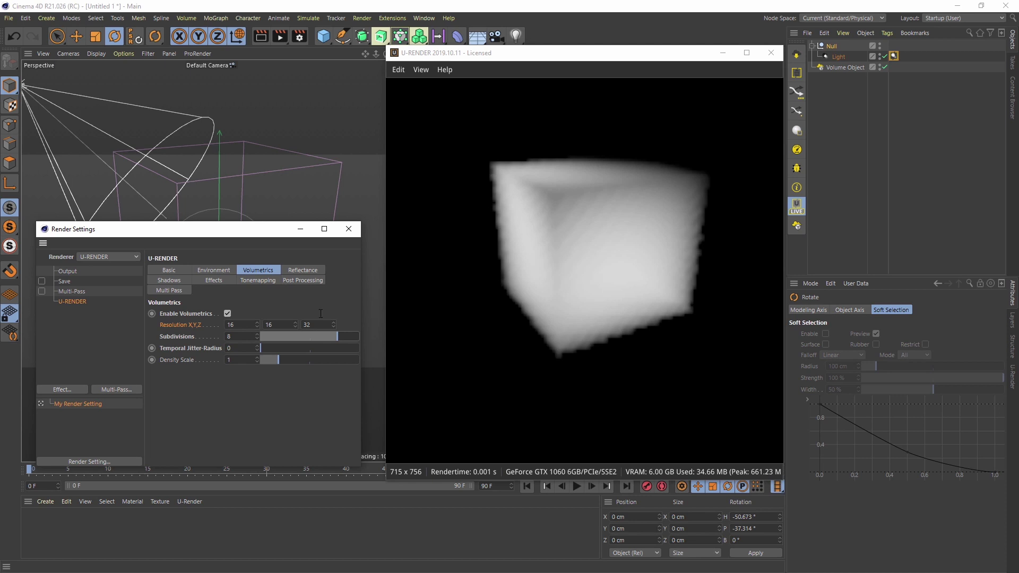
Step: Add a camera with a U-RENDER Camera Tag, near and far clipping on, subdivisions 4
click(496, 36)
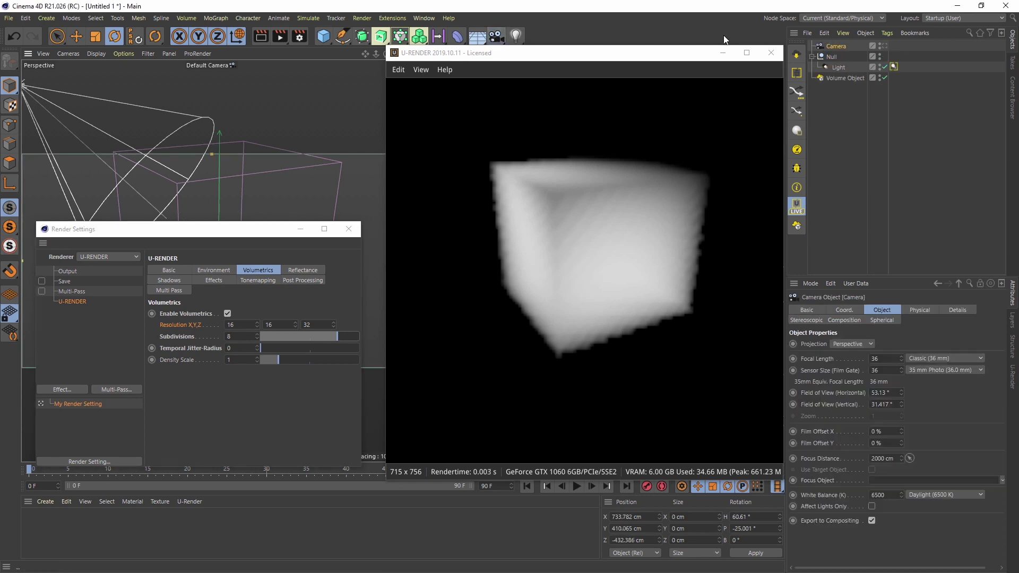
right_click(843, 46)
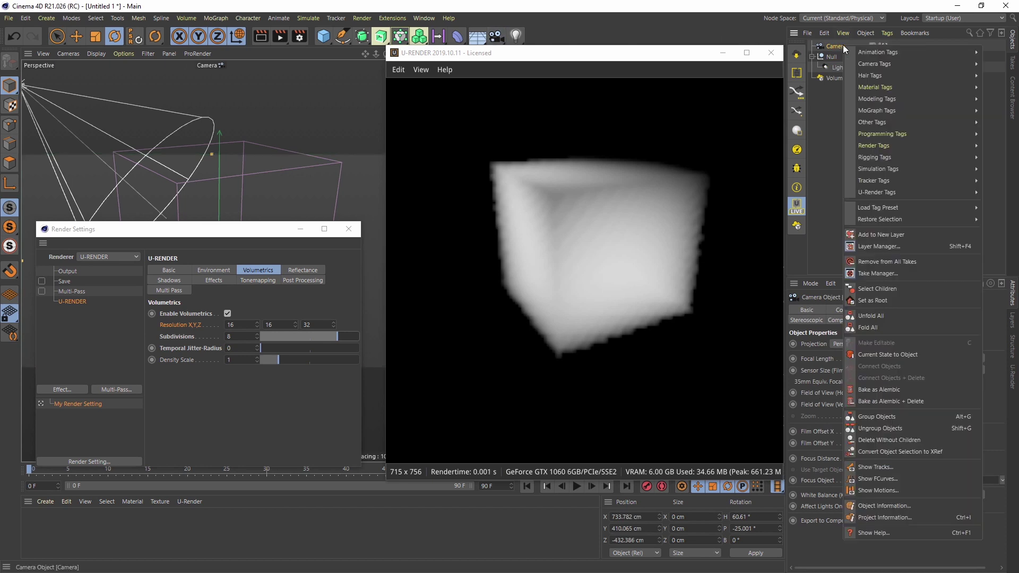
mouse_move(898, 192)
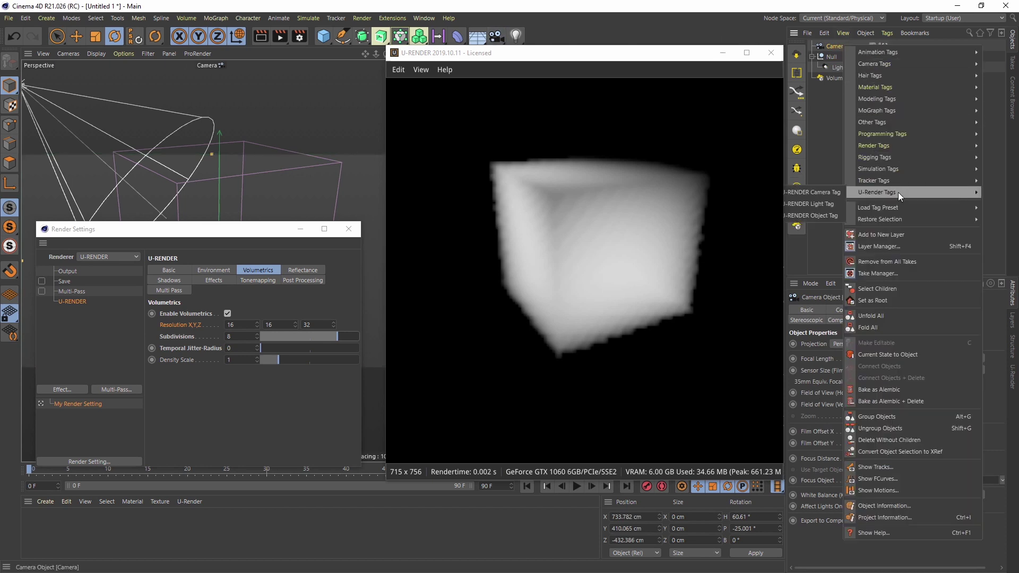
click(839, 192)
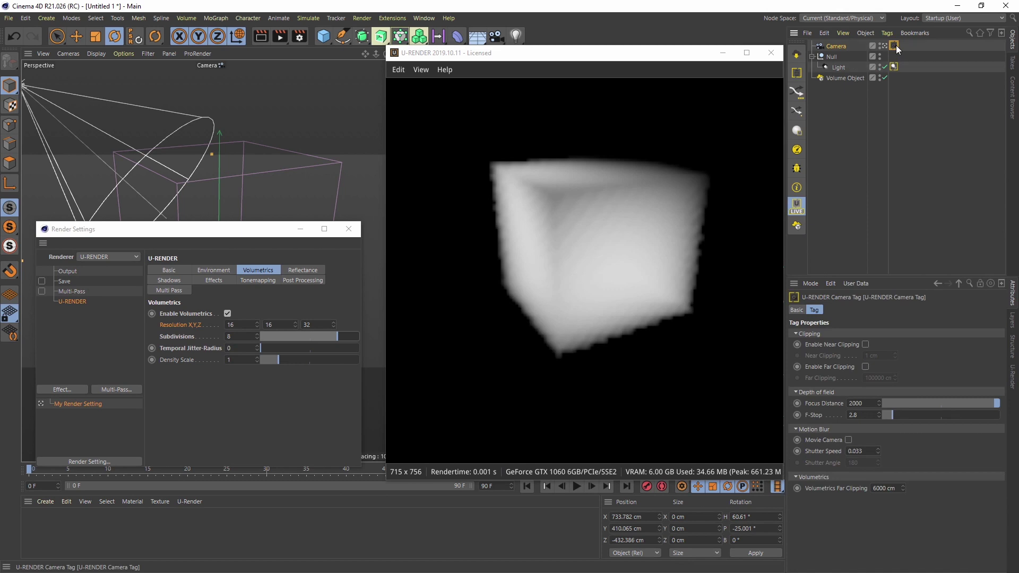
click(865, 344)
click(865, 366)
drag(316, 338, 297, 338)
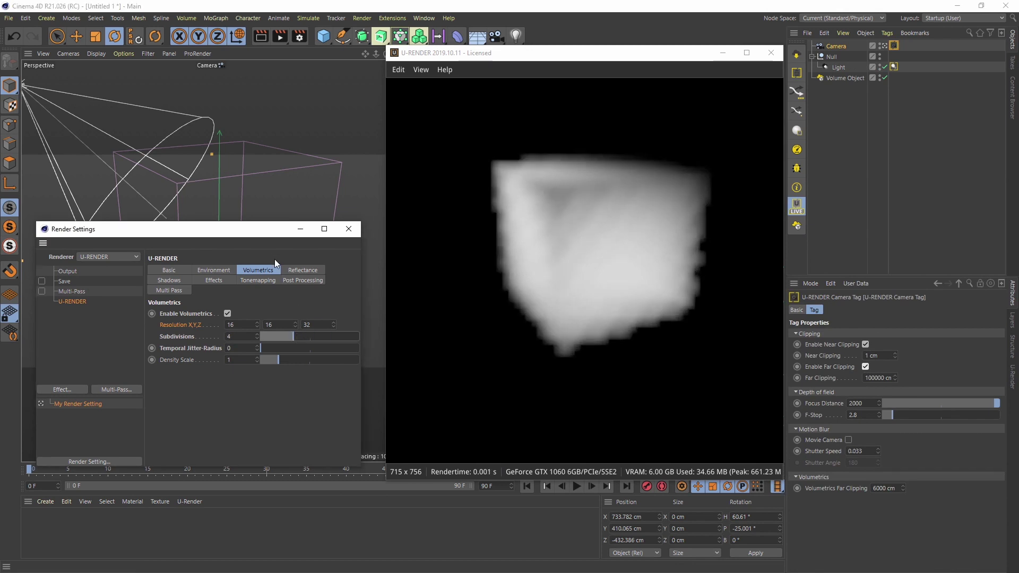
mouse_move(247, 202)
alt+mouse_down()
mouse_move(236, 204)
mouse_move(257, 193)
alt+mouse_up()
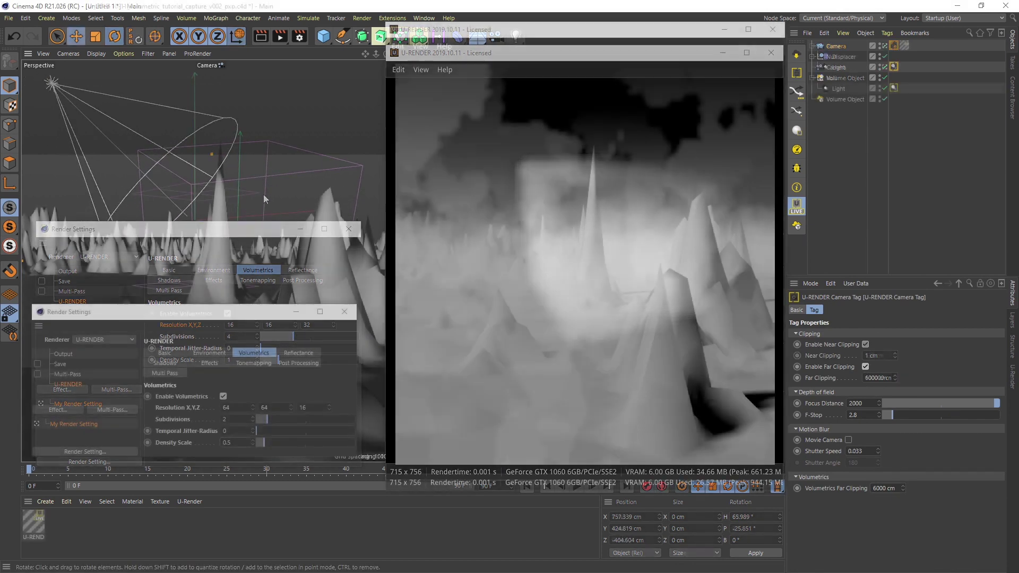
Step: Set the camera tag's far clipping to 6000 cm and volumetrics far clipping to 1000 cm
text(1000)
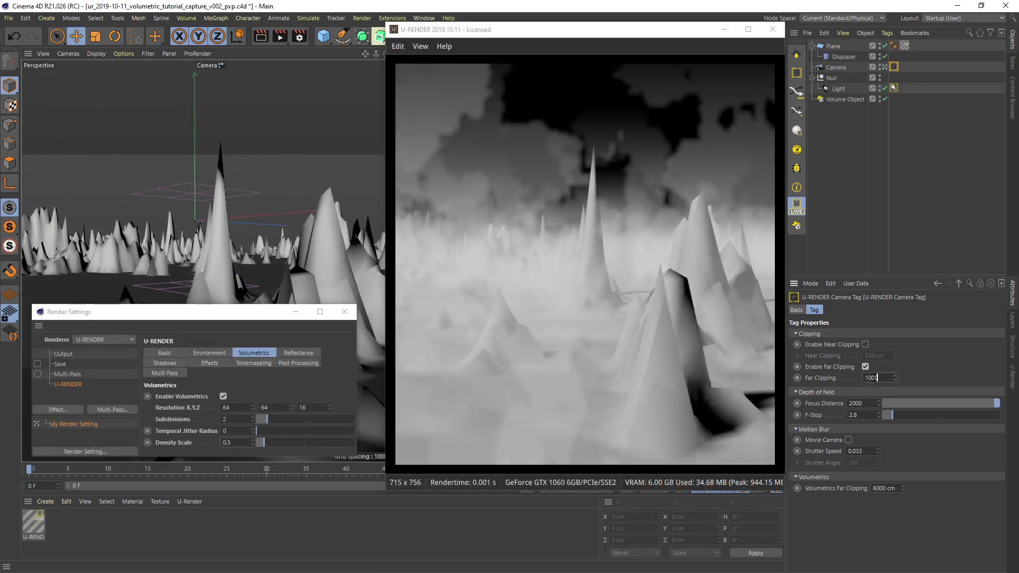
key(Return)
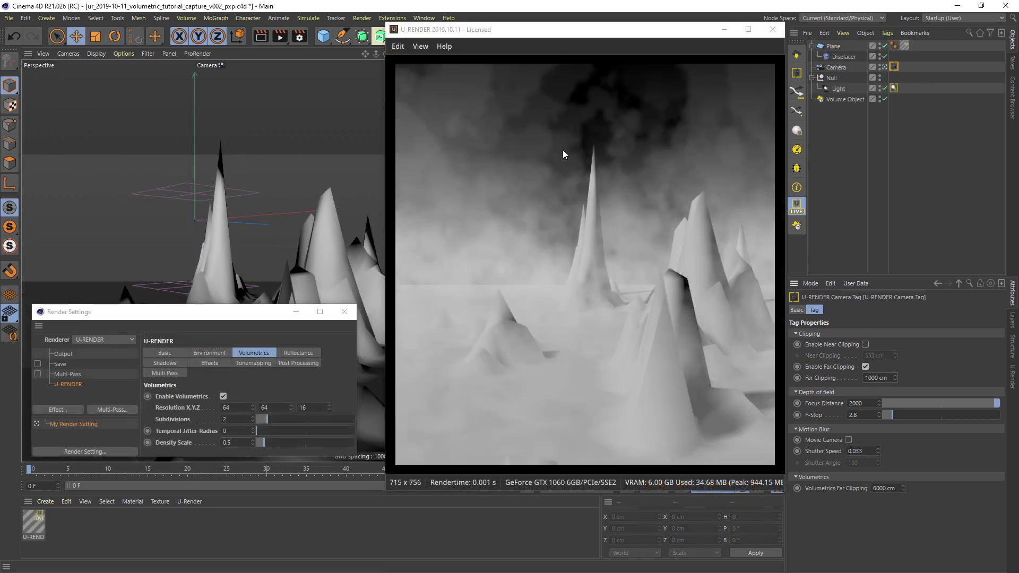
double_click(875, 378)
text(6000)
key(Return)
double_click(887, 491)
text(1000)
key(Return)
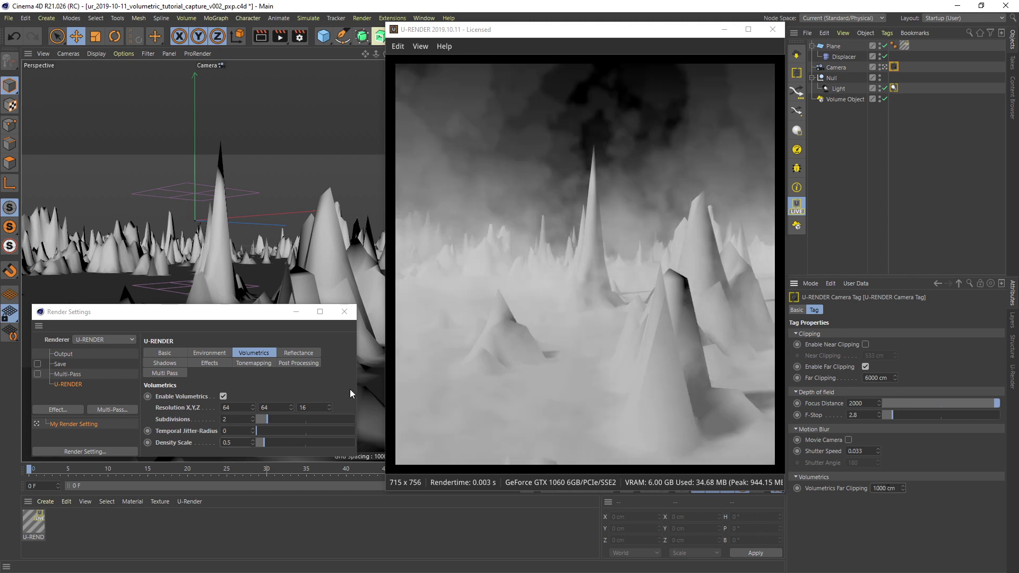
Step: Set volumetric resolution Z to 64 and subdivisions to 8
double_click(328, 407)
text(64)
key(Return)
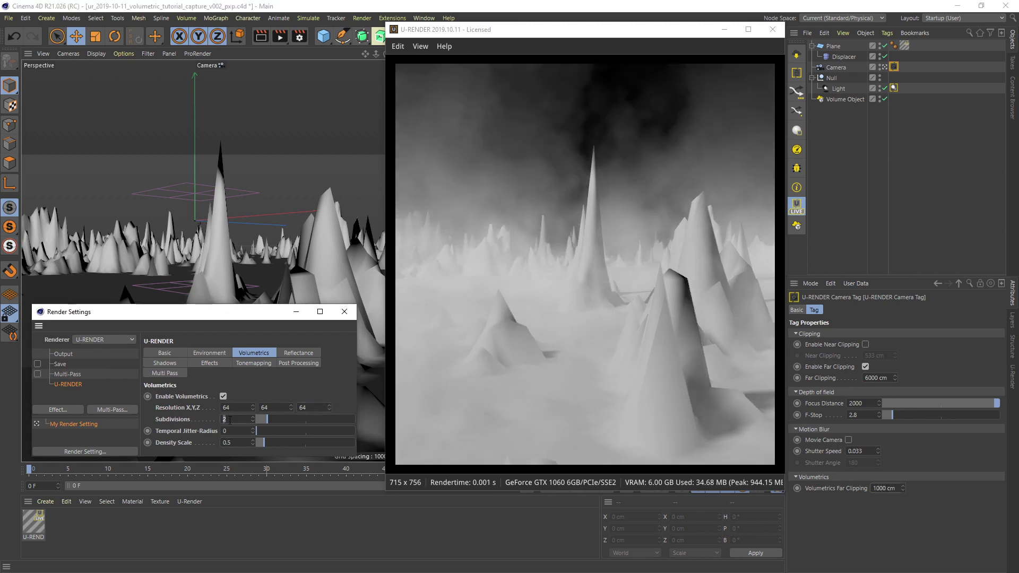
text(8)
key(Return)
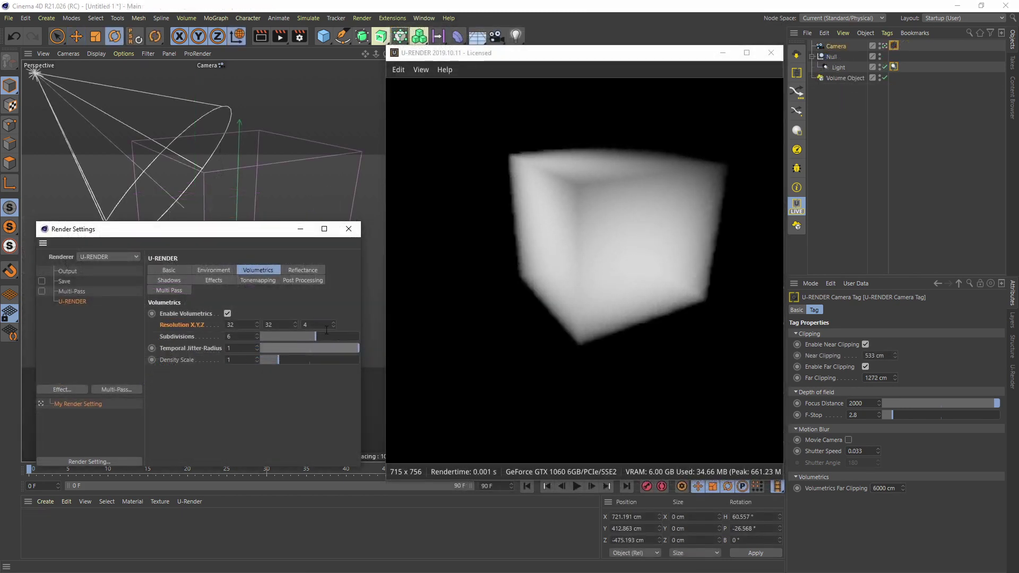
Step: Try temporal jitter radius 0, then restore it to 1
drag(304, 348, 206, 344)
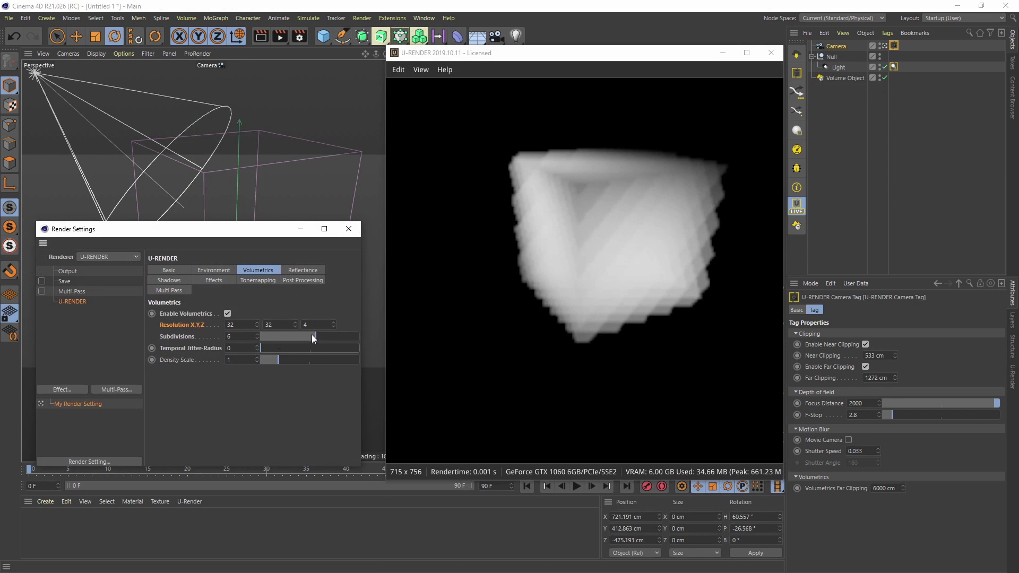
drag(281, 348, 374, 351)
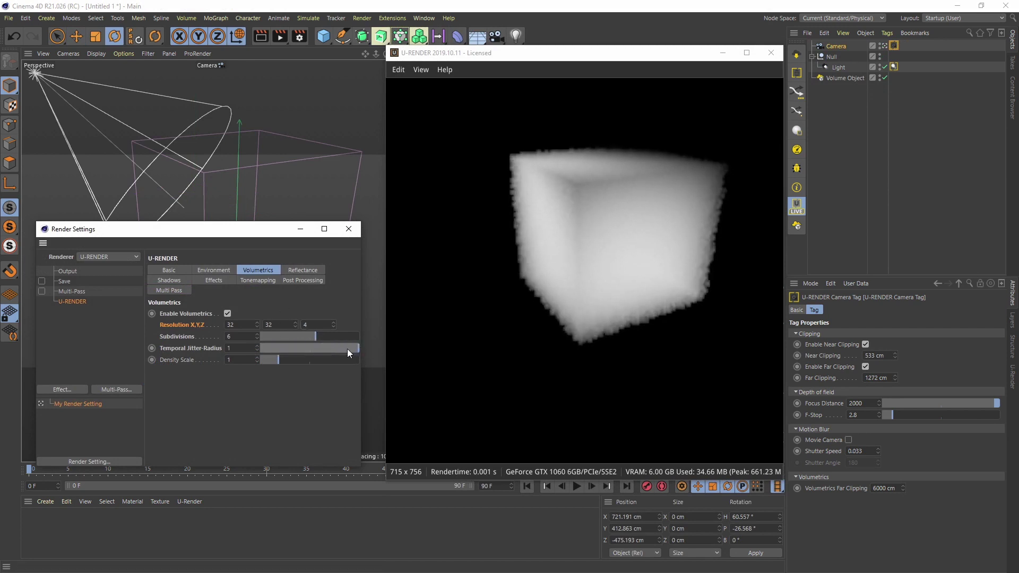
alt+drag(237, 192, 183, 187)
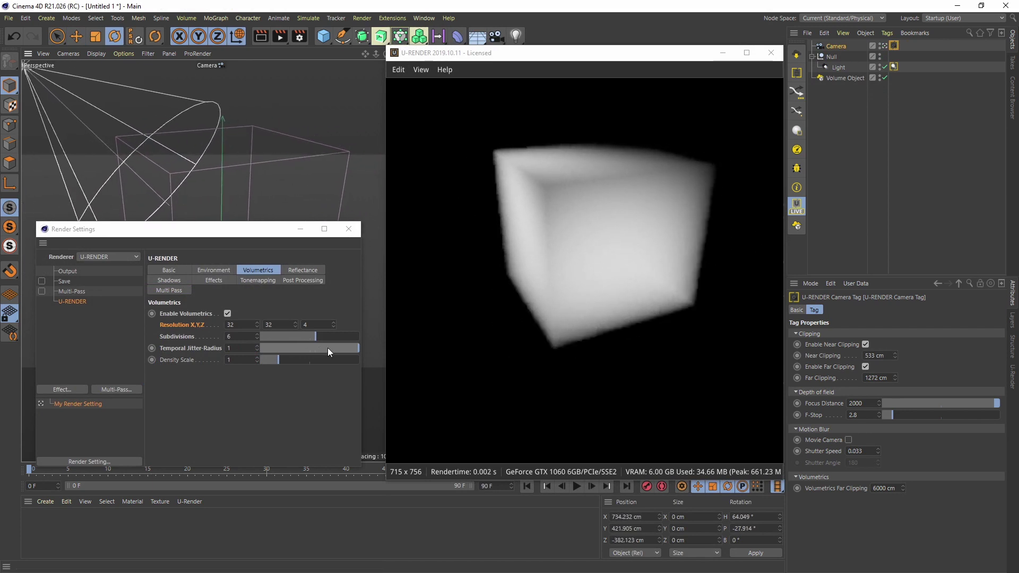
Step: Set volumetric resolution X and Y to 64 and subdivisions to 4
drag(324, 347, 266, 348)
text(64)
key(Tab)
text(64)
key(Return)
text(4)
key(Return)
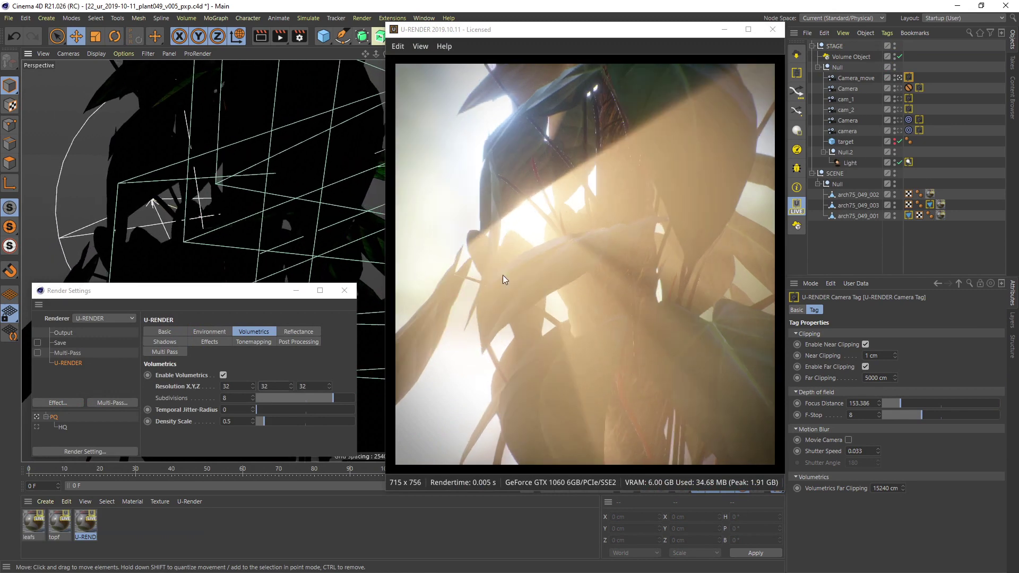
Step: Adjust the U-RENDER camera tag's Near Clipping, settling on 50 cm
mouse_move(894, 356)
mouse_down()
mouse_move(894, 334)
mouse_move(895, 364)
mouse_up()
mouse_move(297, 208)
alt+mouse_down()
mouse_move(283, 205)
mouse_move(298, 204)
alt+mouse_up()
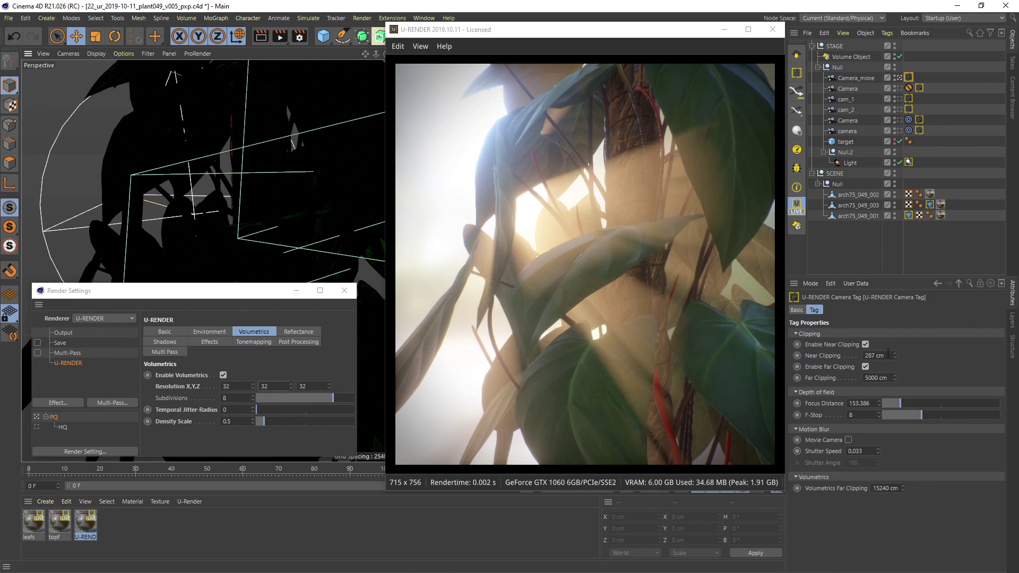
double_click(865, 355)
text(50)
key(Return)
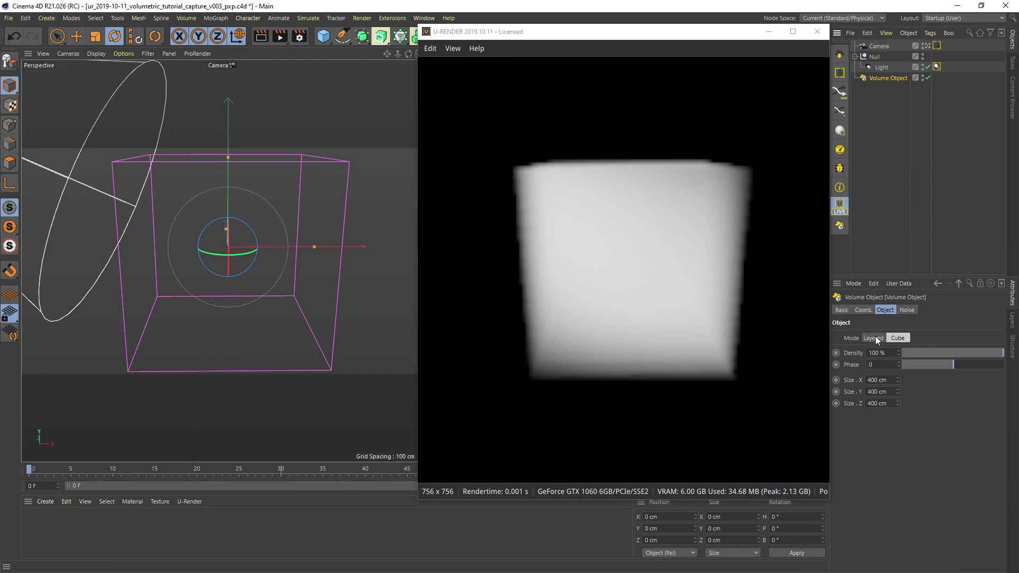
Step: Move the selected item upward and paste the clipboard contents into the scene
click(873, 338)
key(e)
drag(228, 211, 231, 155)
key(ctrl+v)
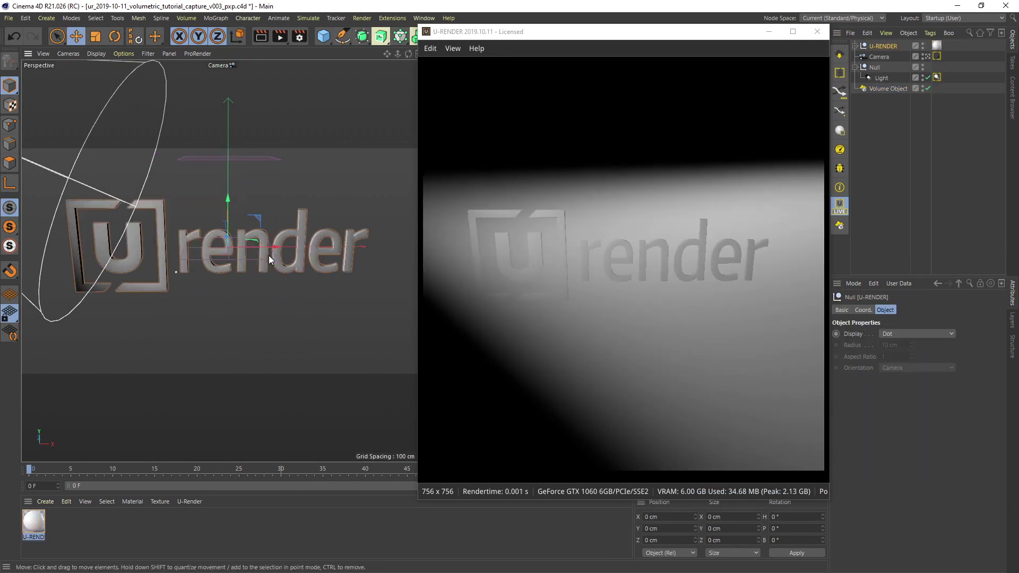
Step: Rotate the light's Null on world axes to swing the light toward the logo
click(875, 68)
key(r)
key(w)
drag(228, 255, 256, 252)
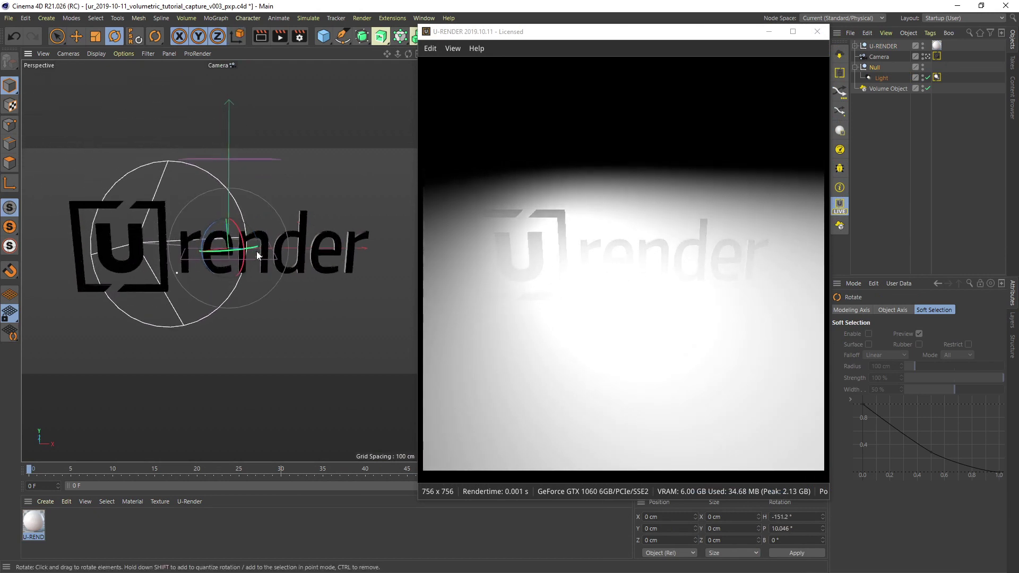
Step: Set the U-RENDER light tag's attenuation to Inverse Square
click(936, 77)
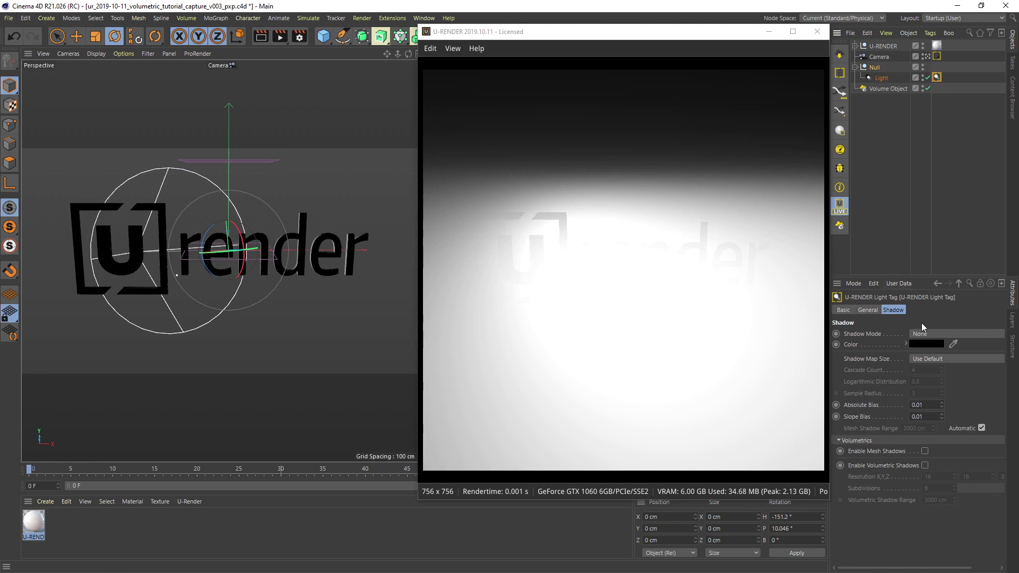
click(875, 311)
click(900, 419)
click(905, 433)
Step: Give the light Soft Edges shadows with Mesh Shadows enabled and Automatic range unchecked
click(895, 310)
click(925, 334)
drag(923, 393, 870, 388)
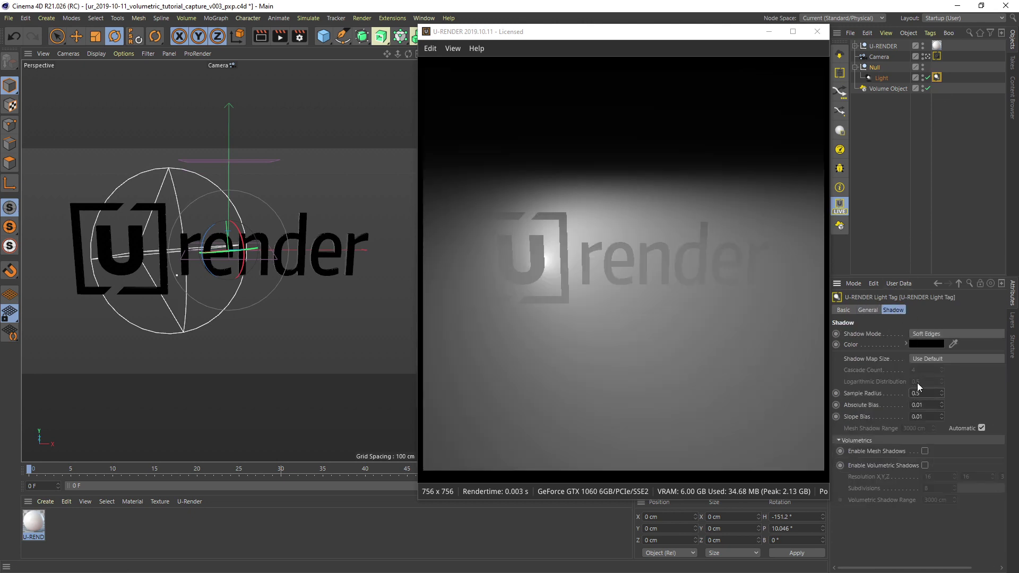
click(925, 452)
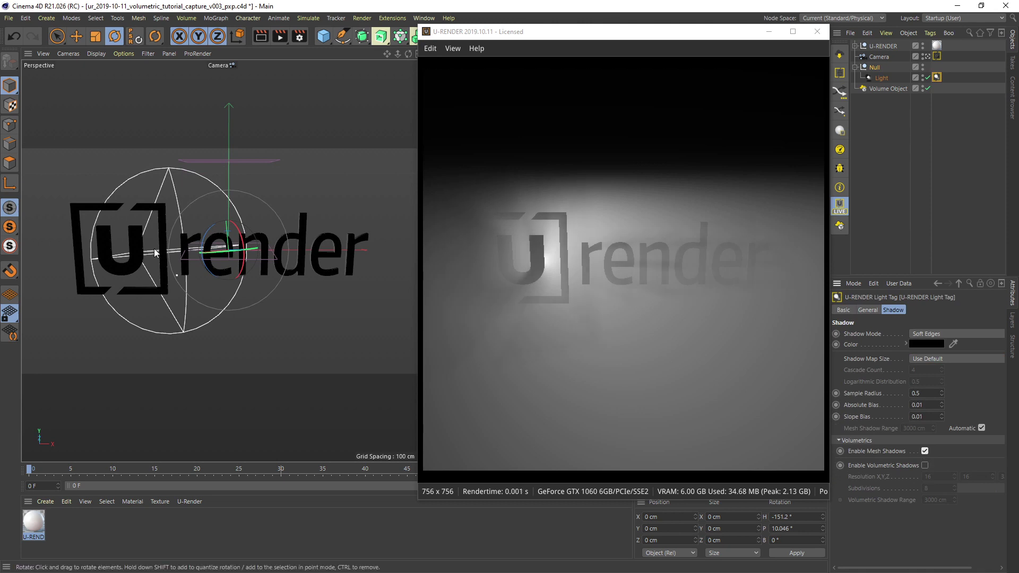
alt+drag(140, 252, 196, 313)
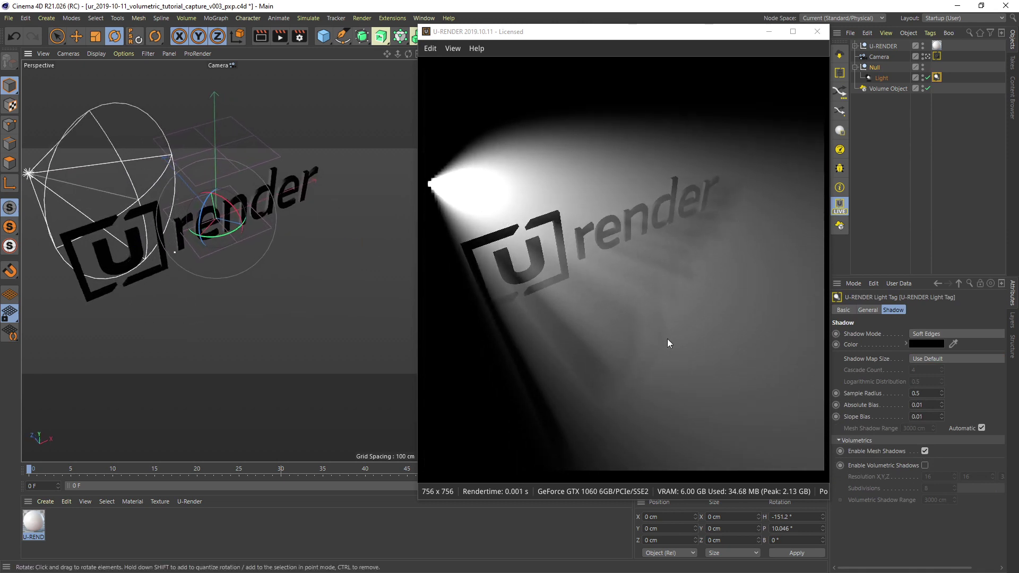
click(982, 428)
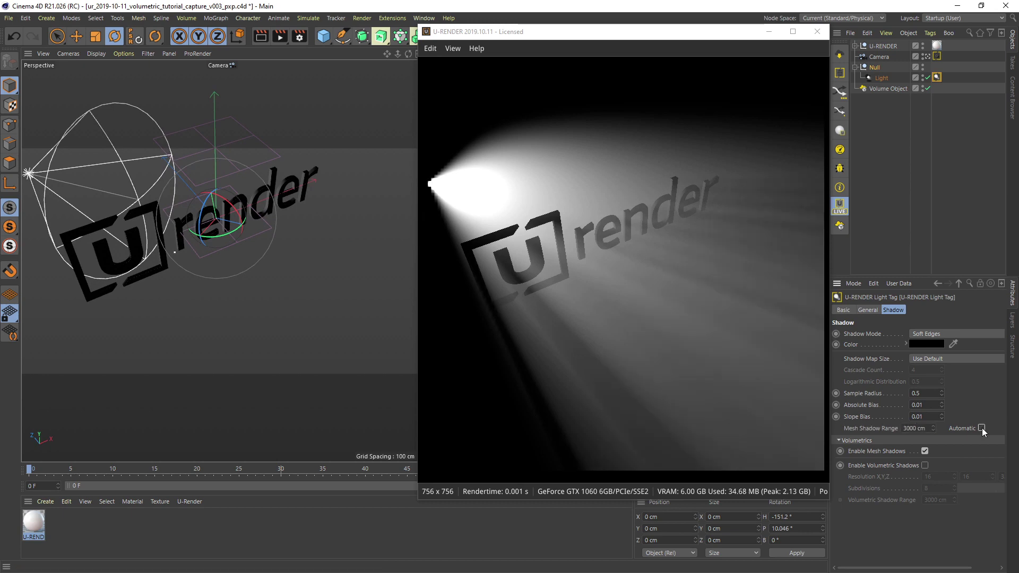
alt+drag(129, 244, 200, 258)
Step: Test volumetric subdivisions at 4, then restore them to 8 in render settings
scroll(928, 338, up, 1)
scroll(928, 338, down, 1)
scroll(928, 338, up, 1)
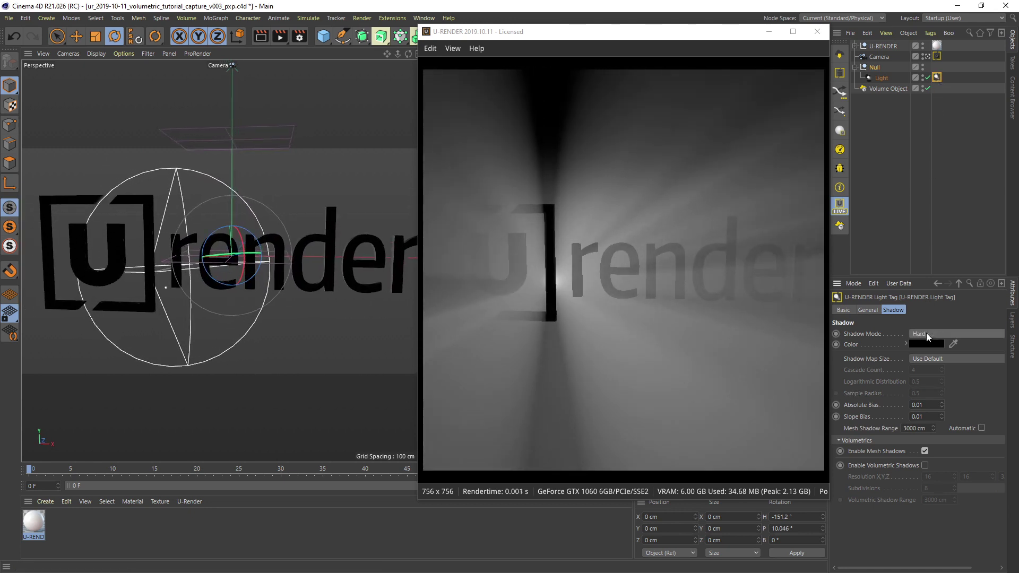
click(300, 38)
click(291, 469)
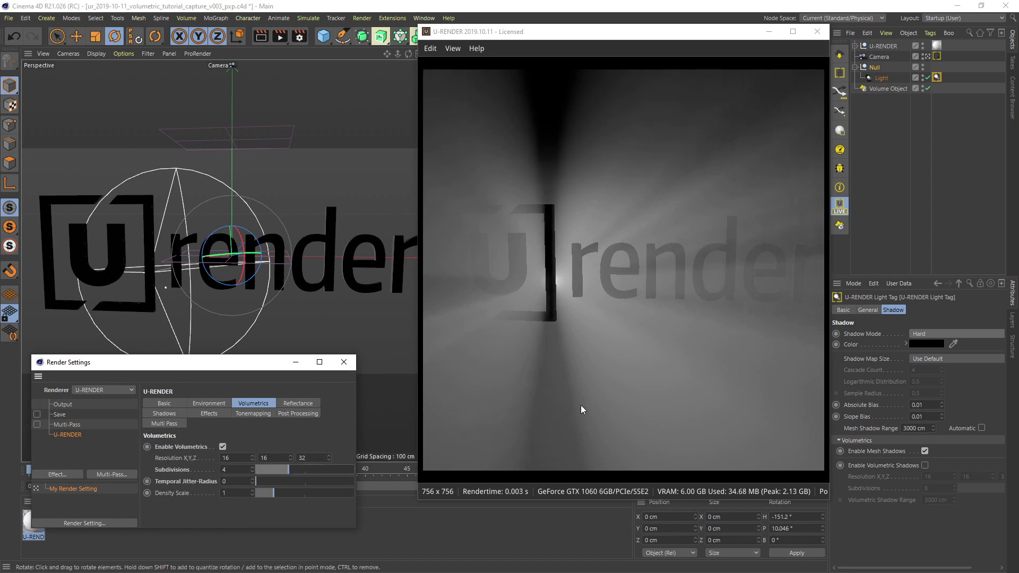
scroll(926, 336, down, 1)
scroll(925, 335, down, 1)
scroll(925, 336, up, 1)
scroll(925, 336, down, 1)
drag(289, 469, 333, 470)
click(296, 362)
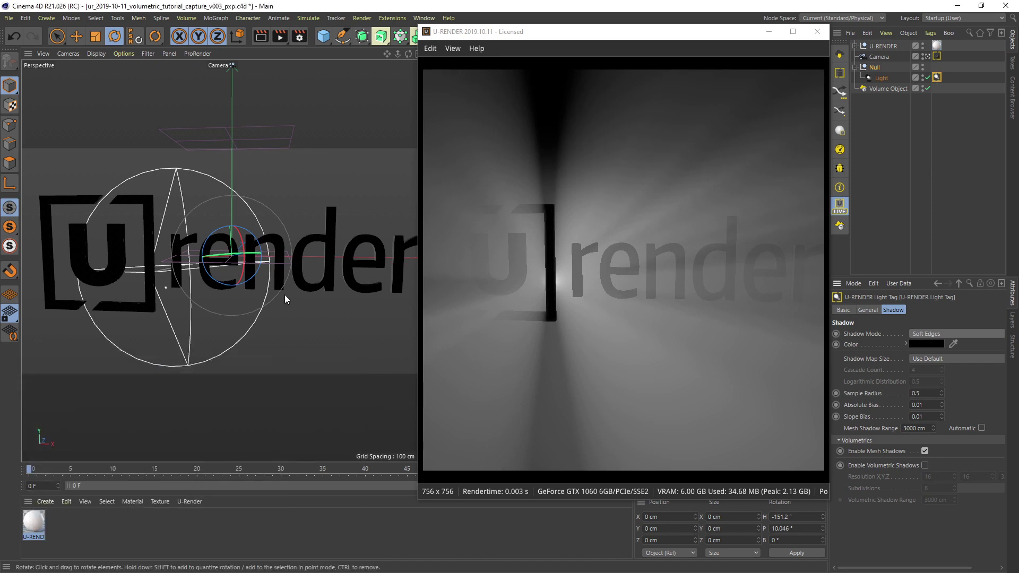
click(893, 88)
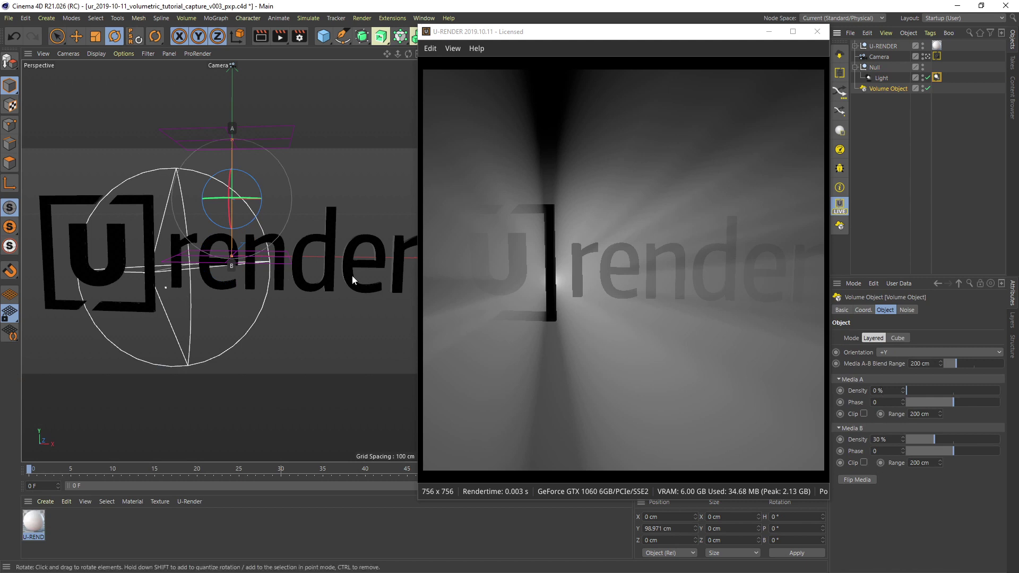
Step: Tweak the Media A-B blend range to about 206 cm and try a lower density scale
alt+drag(246, 248, 260, 268)
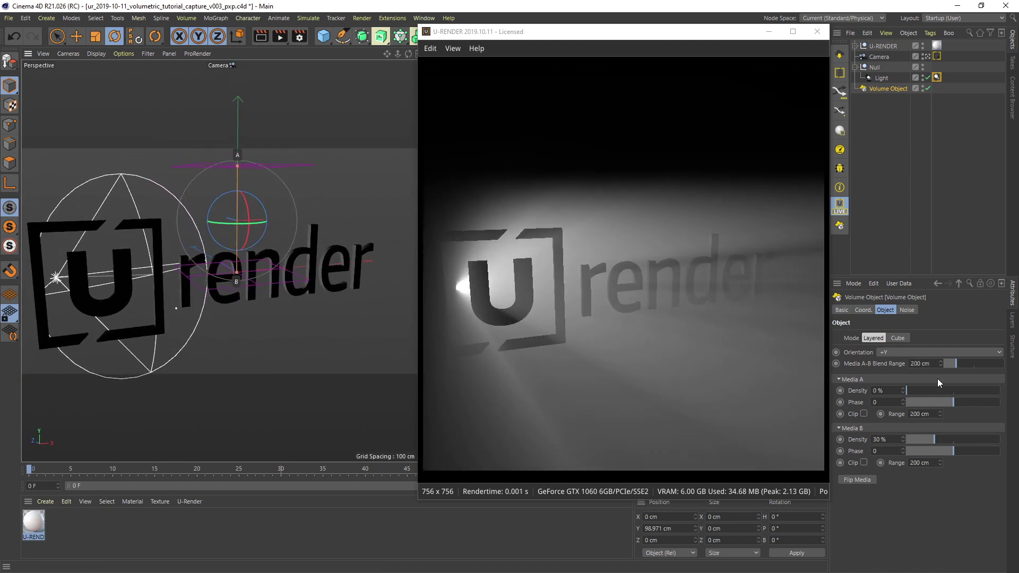
mouse_move(951, 361)
mouse_down()
mouse_move(967, 364)
mouse_move(957, 359)
mouse_up()
alt+drag(226, 276, 186, 266)
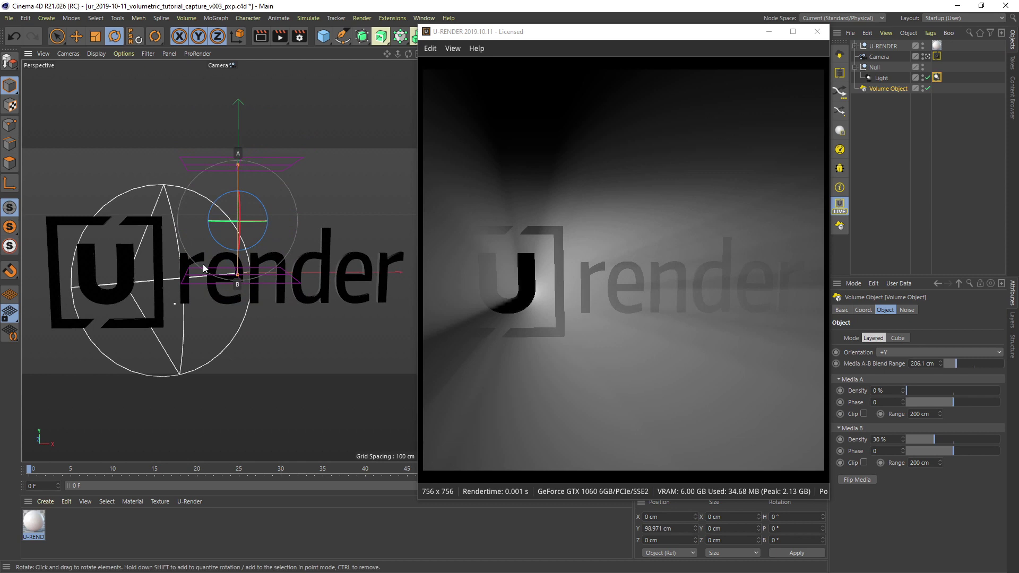
click(299, 36)
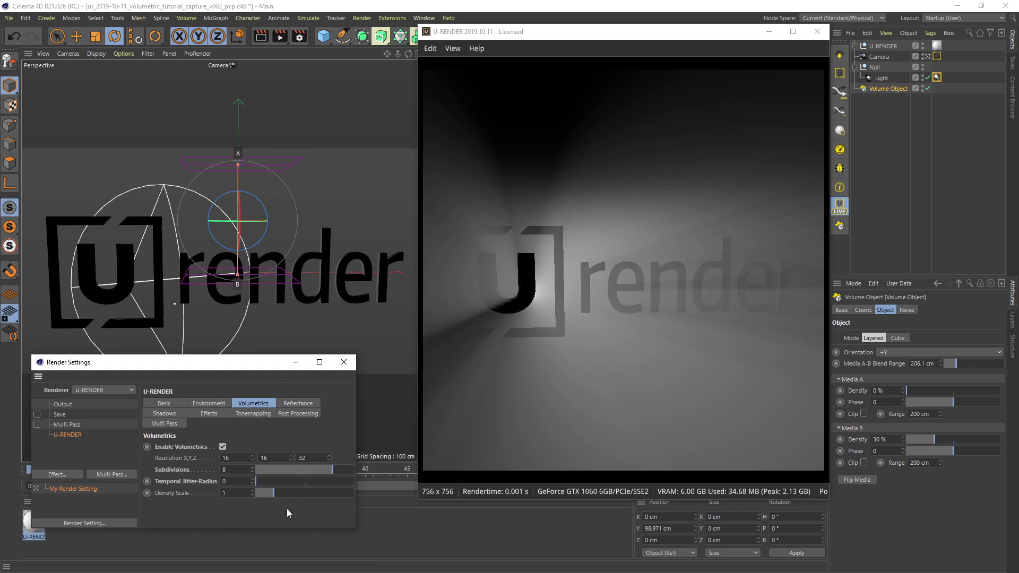
mouse_move(273, 493)
mouse_down()
mouse_move(250, 495)
mouse_move(273, 494)
mouse_up()
click(344, 362)
Step: Experiment with Media B density and phase, ending with phase 0 and density 0 %
mouse_move(916, 439)
mouse_down()
mouse_move(954, 440)
mouse_move(921, 440)
mouse_move(931, 440)
mouse_up()
alt+drag(154, 269, 167, 291)
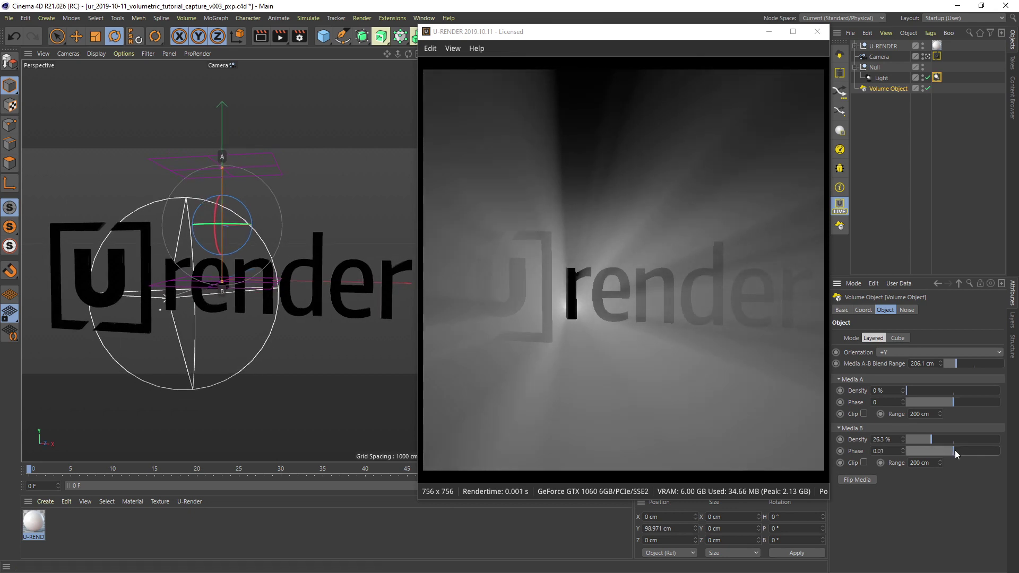
drag(955, 450, 961, 450)
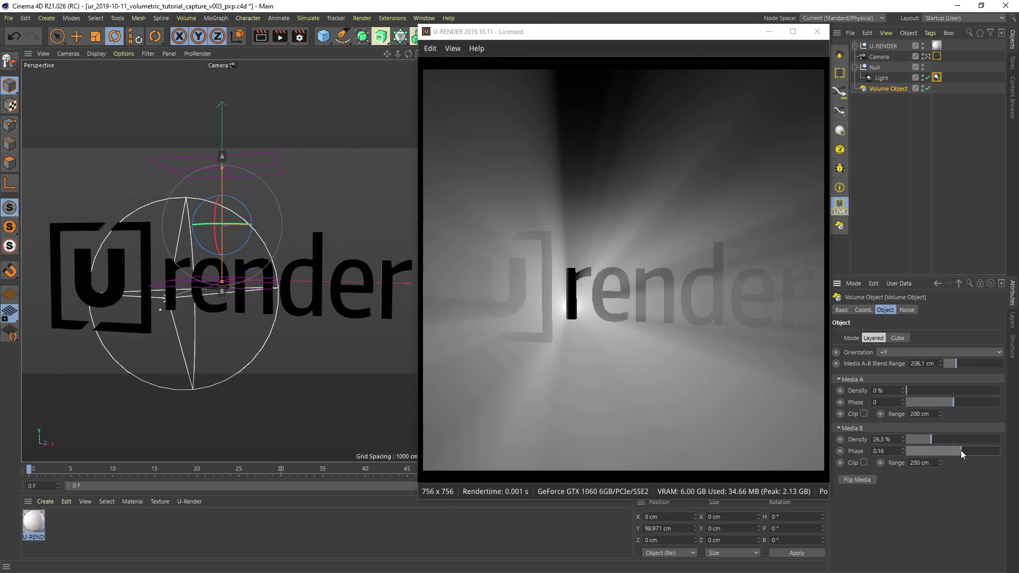
mouse_move(961, 450)
mouse_down()
mouse_move(981, 451)
mouse_move(923, 460)
mouse_move(979, 454)
mouse_move(954, 456)
mouse_up()
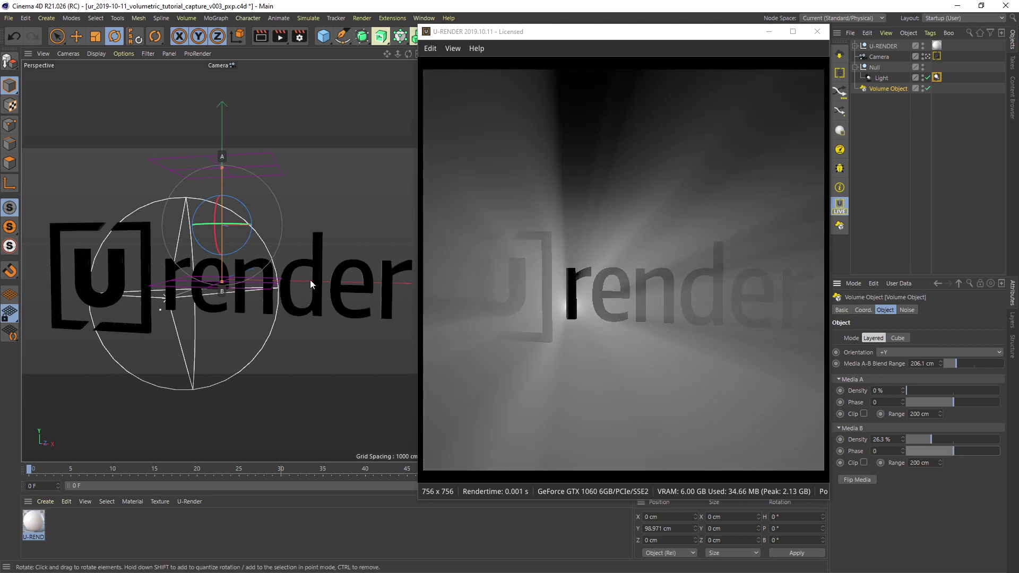
alt+drag(212, 287, 213, 266)
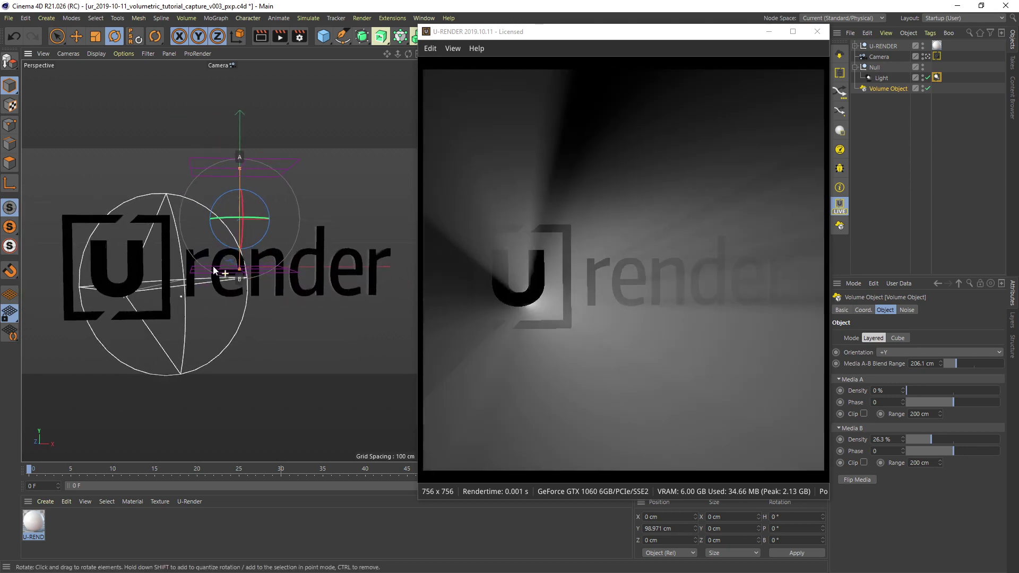
drag(925, 439, 908, 438)
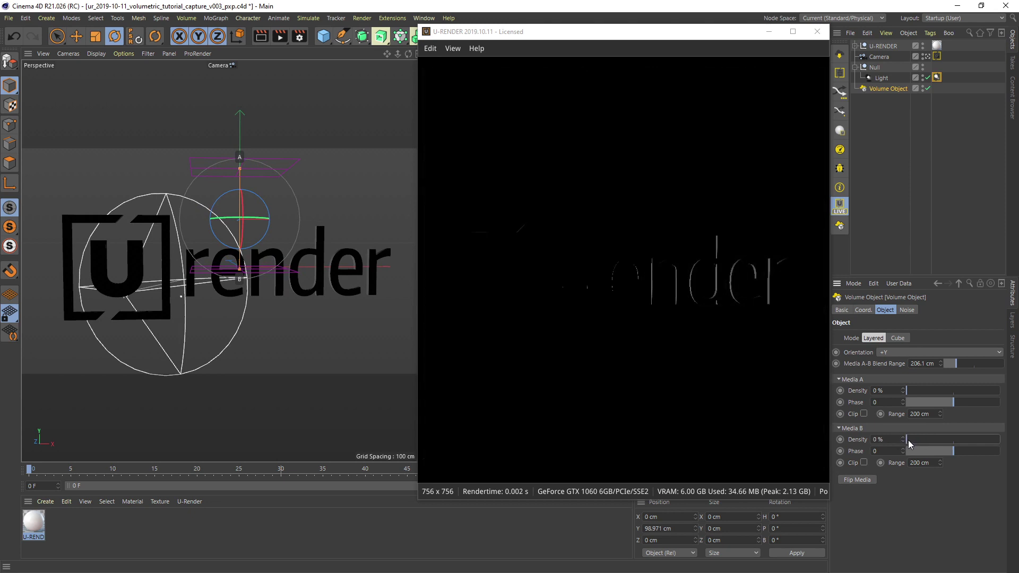
Step: Set fog densities to Media A 15 % and Media B 18.9 %
drag(910, 441, 1011, 442)
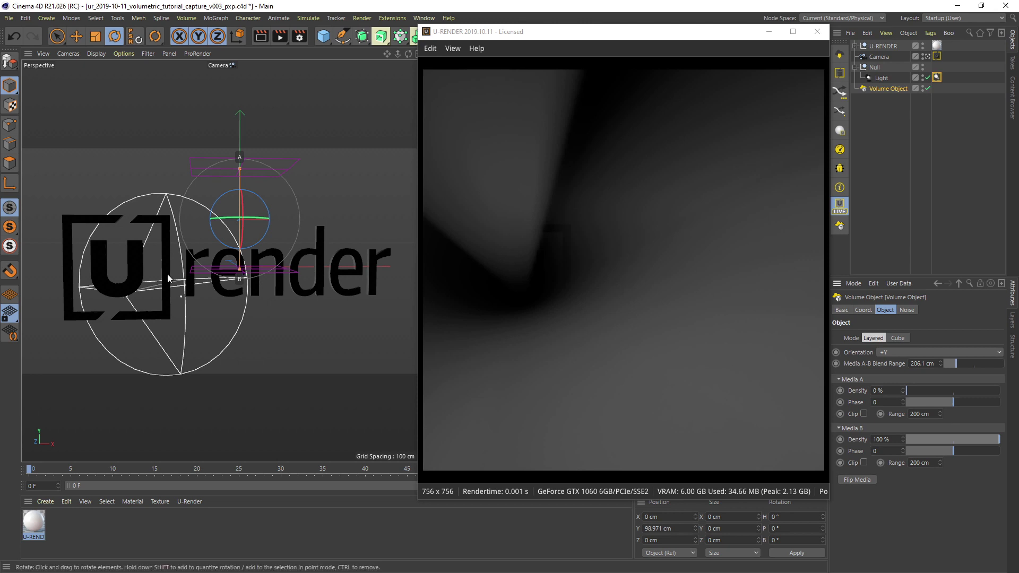
mouse_move(170, 279)
alt+mouse_down()
mouse_move(245, 291)
mouse_move(187, 271)
alt+mouse_up()
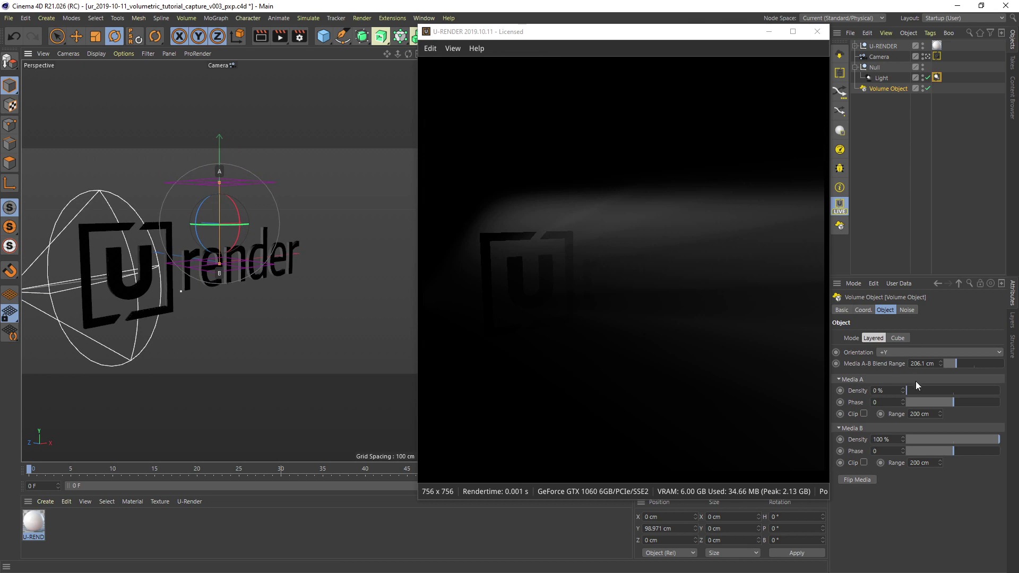
drag(925, 394, 1013, 394)
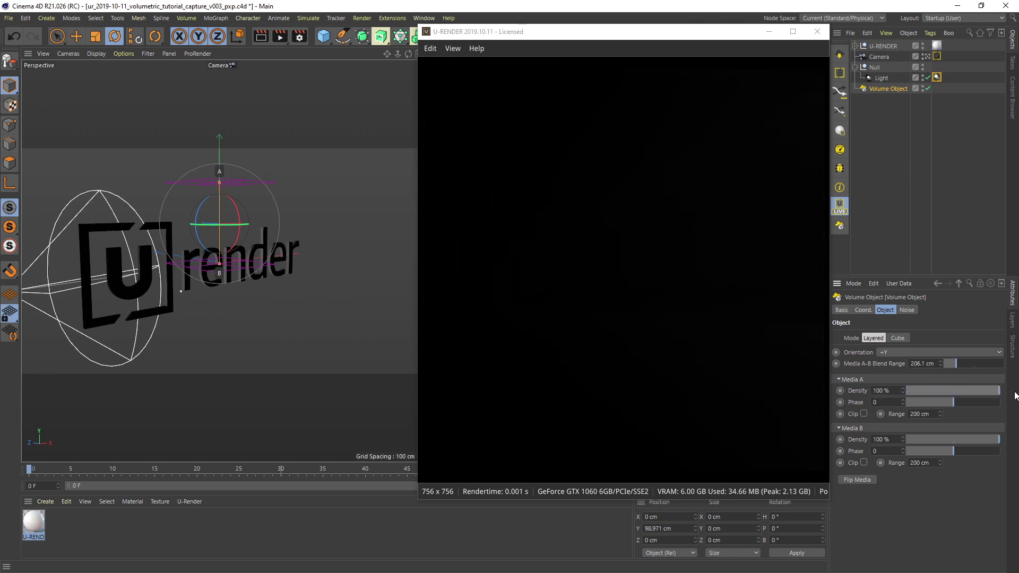
mouse_move(176, 269)
alt+mouse_down()
mouse_move(206, 267)
mouse_move(181, 268)
alt+mouse_up()
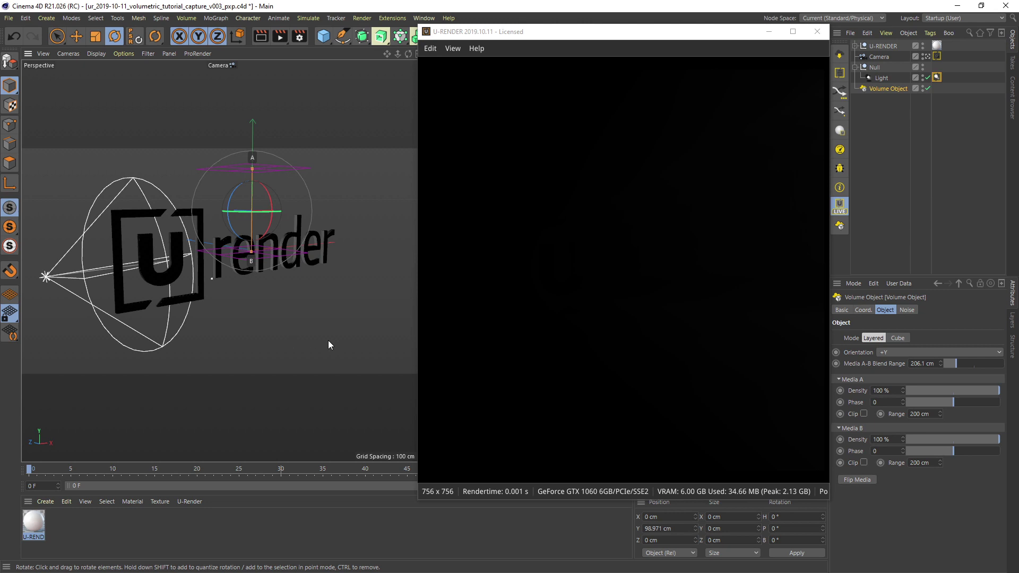
alt+drag(199, 256, 126, 256)
drag(988, 440, 925, 437)
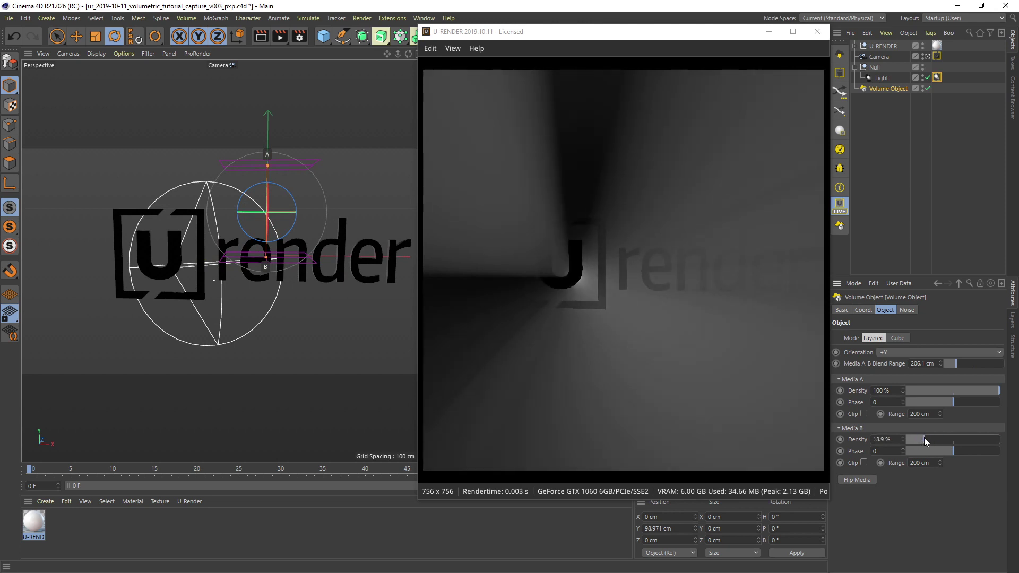
drag(965, 391, 916, 392)
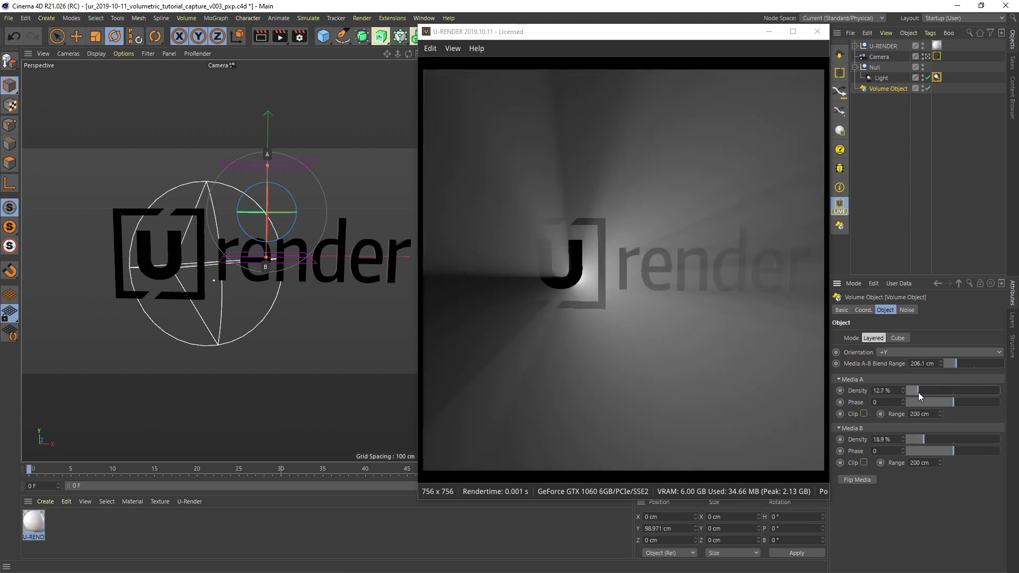
scroll(231, 260, up, 1)
alt+drag(230, 260, 218, 261)
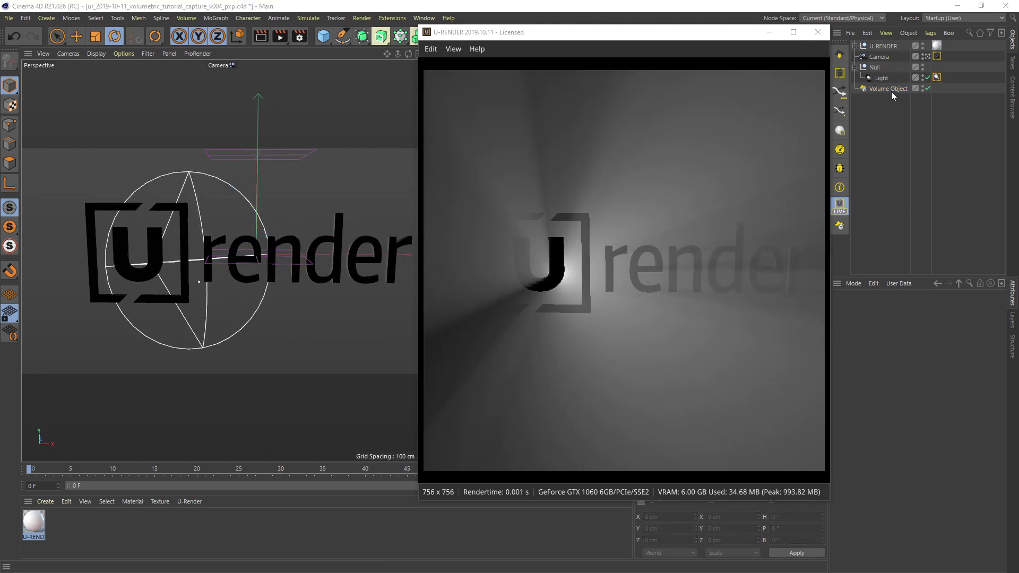
Step: Enable Use Noise on the Volume Object's Noise tab
click(889, 88)
click(876, 334)
alt+drag(206, 253, 228, 263)
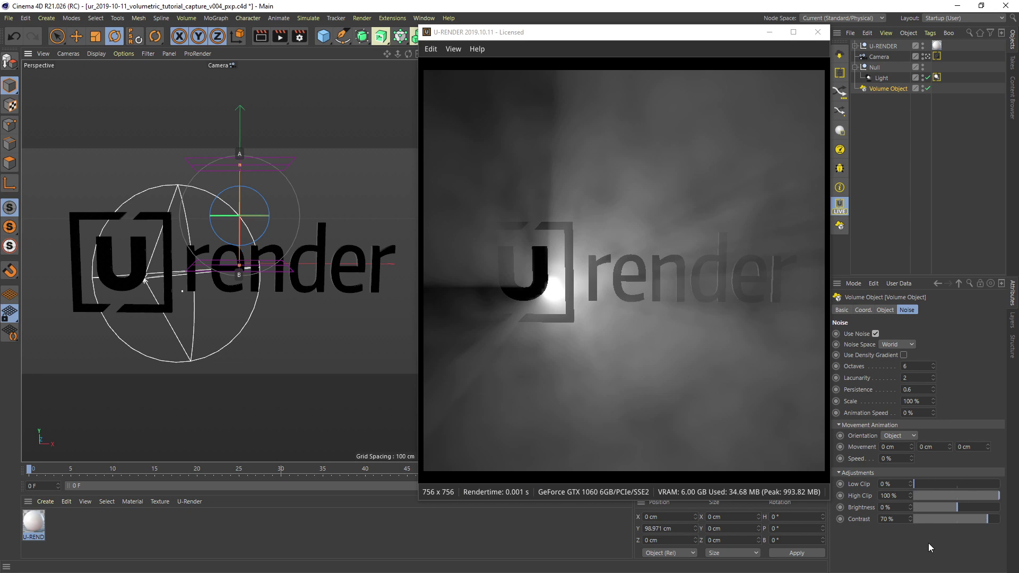
Step: Raise the fog noise contrast to 100% and set noise octaves back to 6
drag(982, 519, 1018, 523)
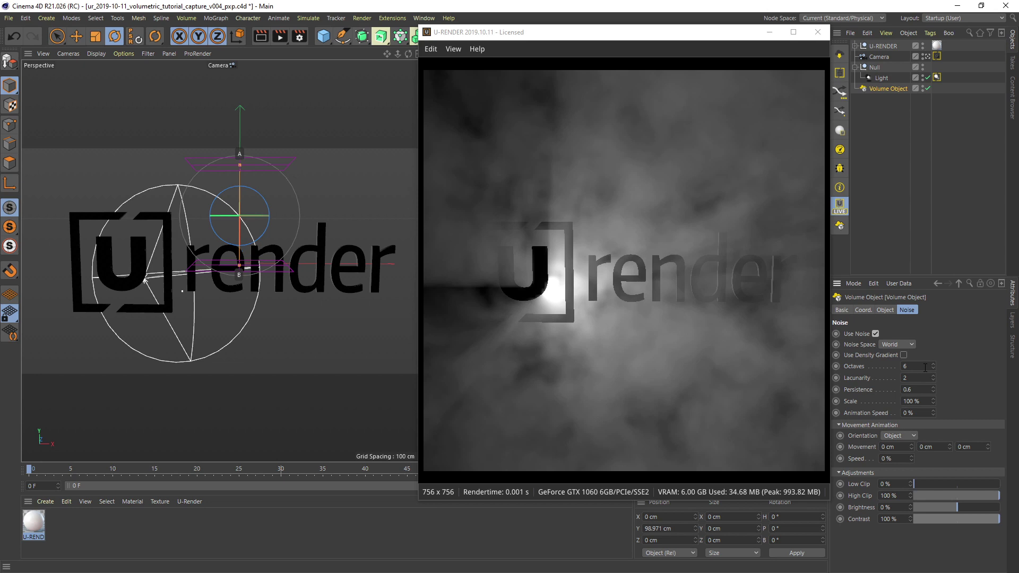
drag(933, 370, 933, 374)
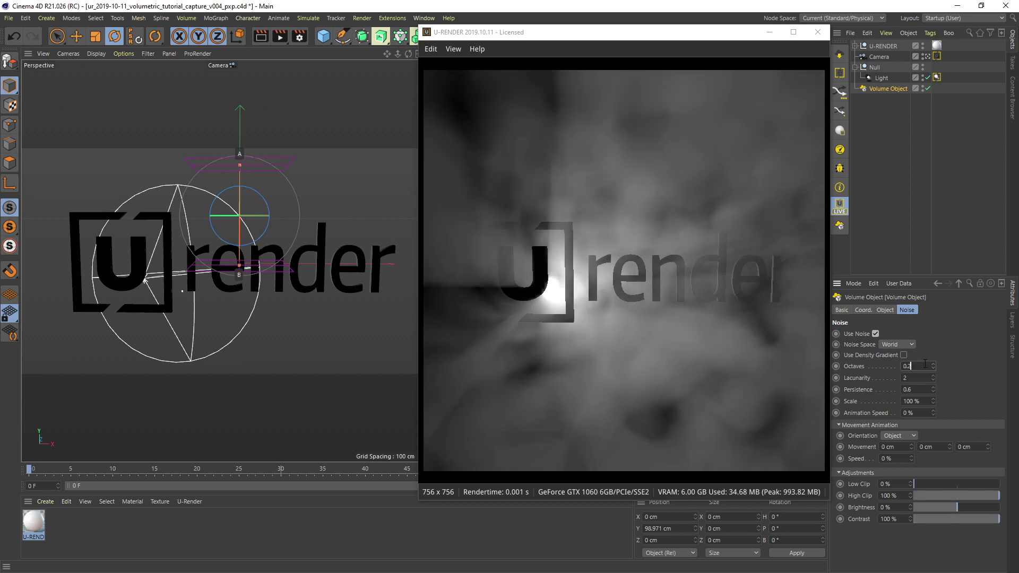
mouse_move(215, 270)
alt+mouse_down()
mouse_move(199, 278)
mouse_move(228, 263)
alt+mouse_up()
drag(933, 364, 933, 357)
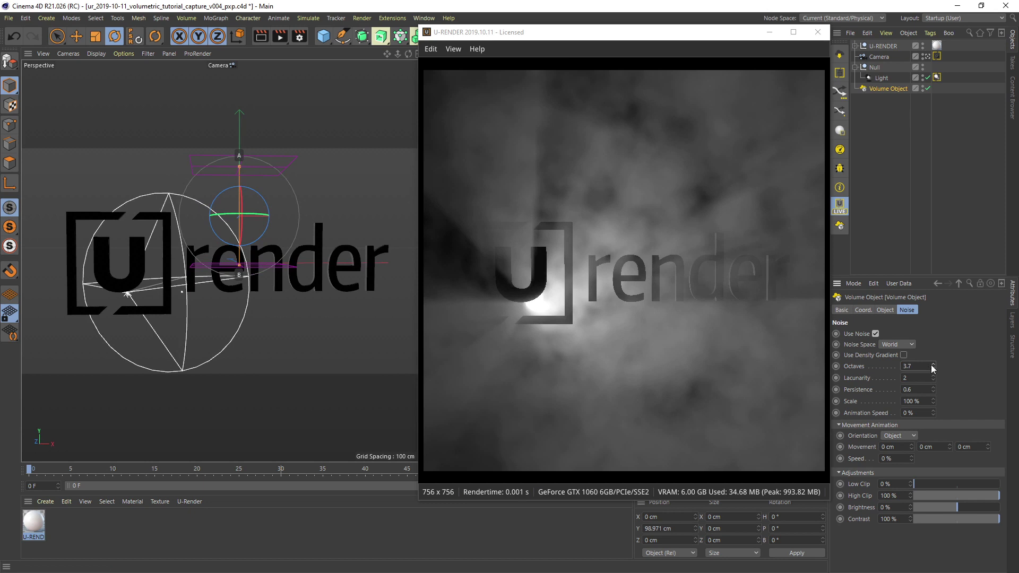
text(6)
key(Return)
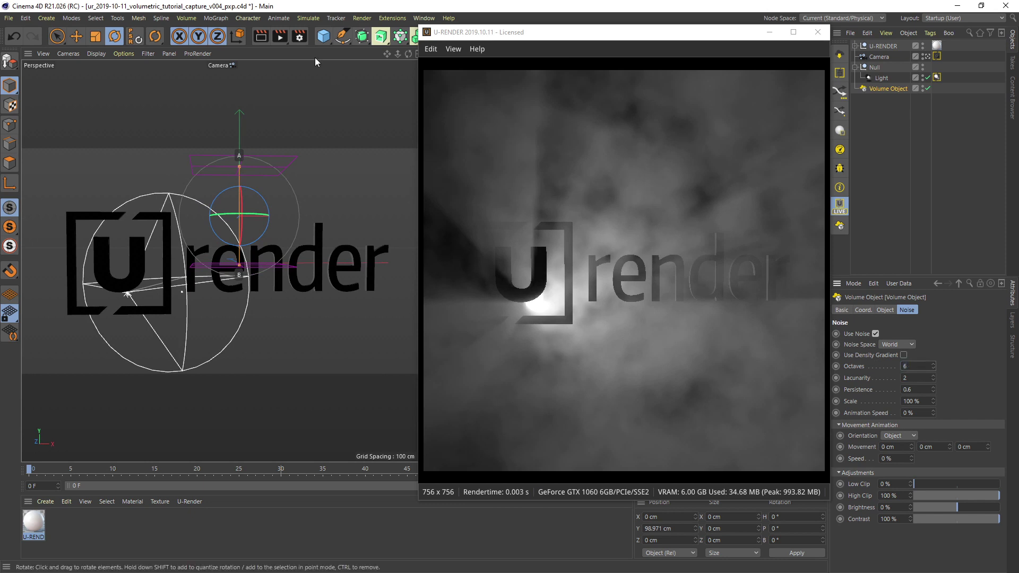
Step: Set the volumetric resolution in Render Settings to 32 on each axis
click(300, 36)
double_click(246, 458)
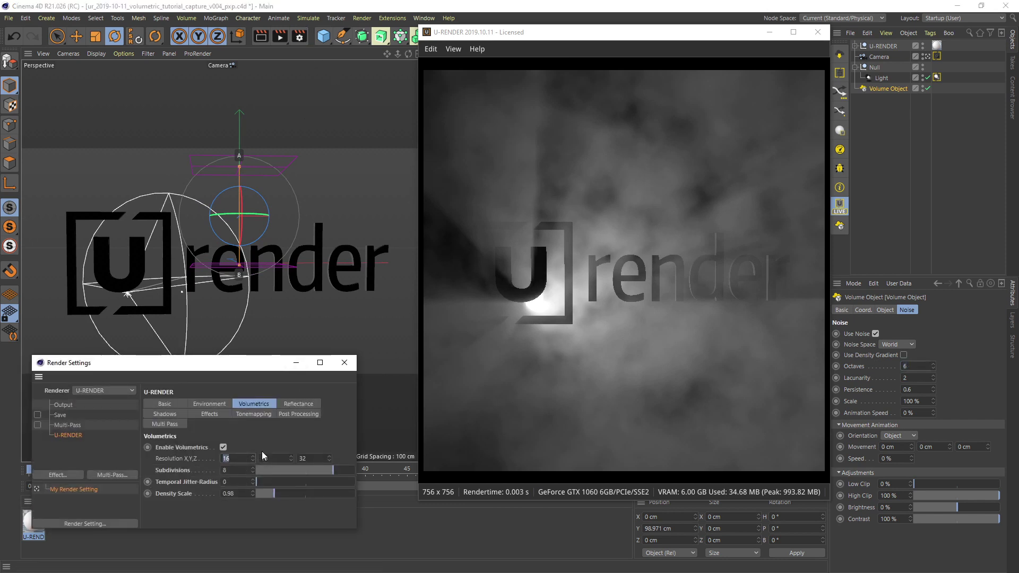
text(32)
key(Tab)
text(3232)
Step: Set the fog noise Lacunarity to 2 after trying 1.3 and 2.4
click(920, 378)
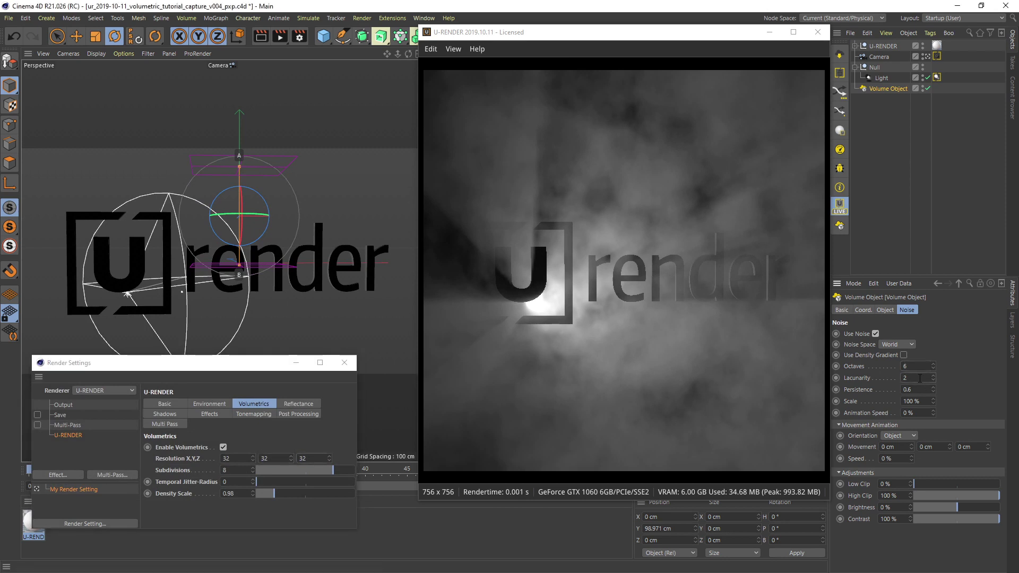
text(1.3)
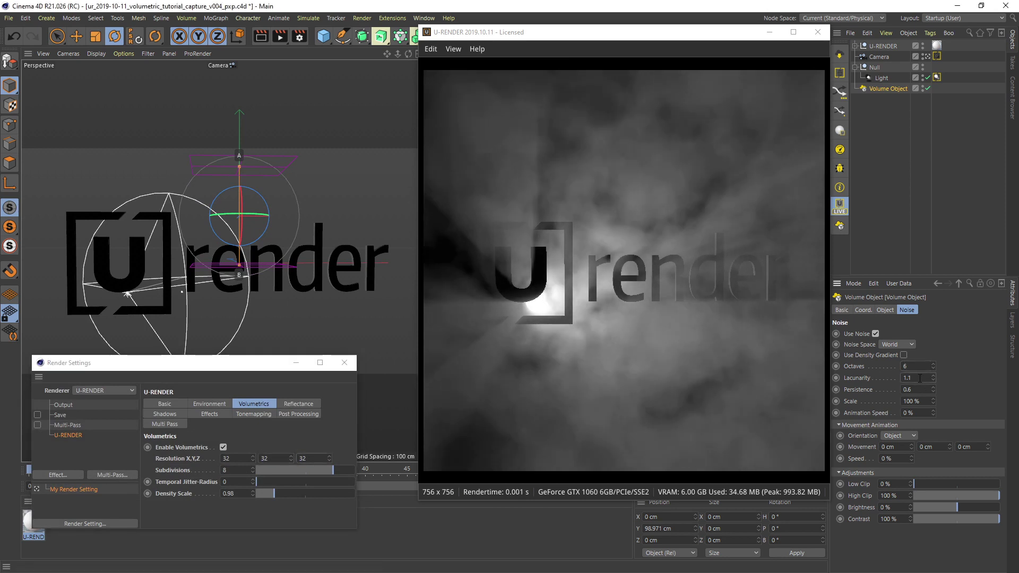
key(Return)
scroll(920, 378, up, 6)
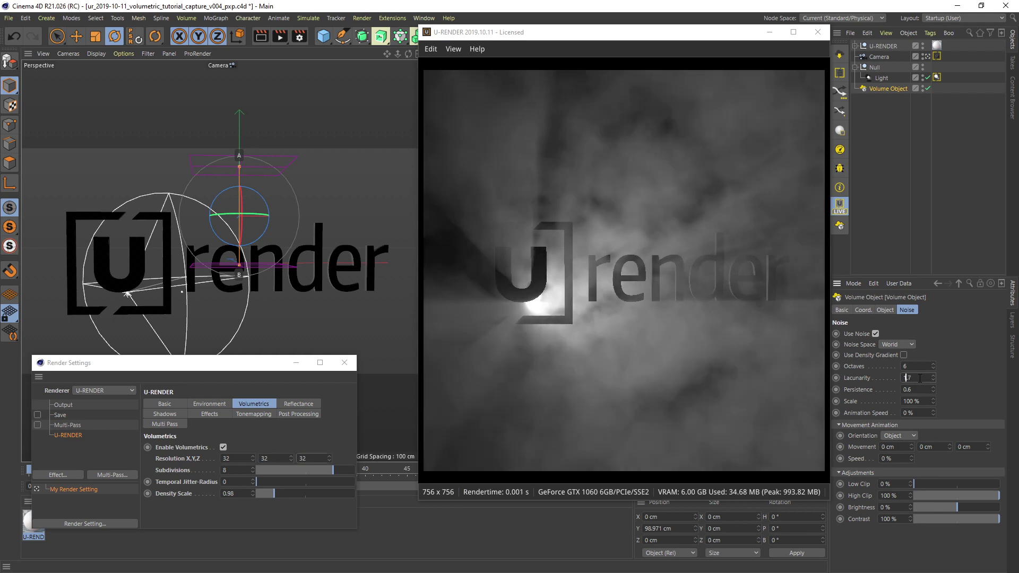
scroll(920, 379, up, 3)
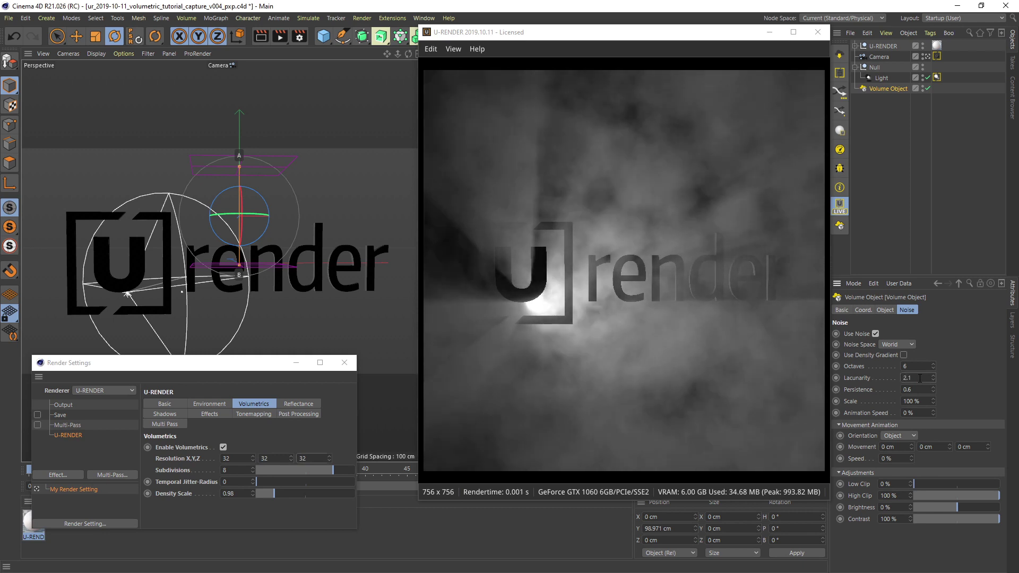
double_click(920, 378)
text(2.4)
key(Return)
text(2)
Step: Set the noise Persistence to 0.7 and Octaves to 8
click(920, 390)
text(4)
key(BackSpace)
text(1)
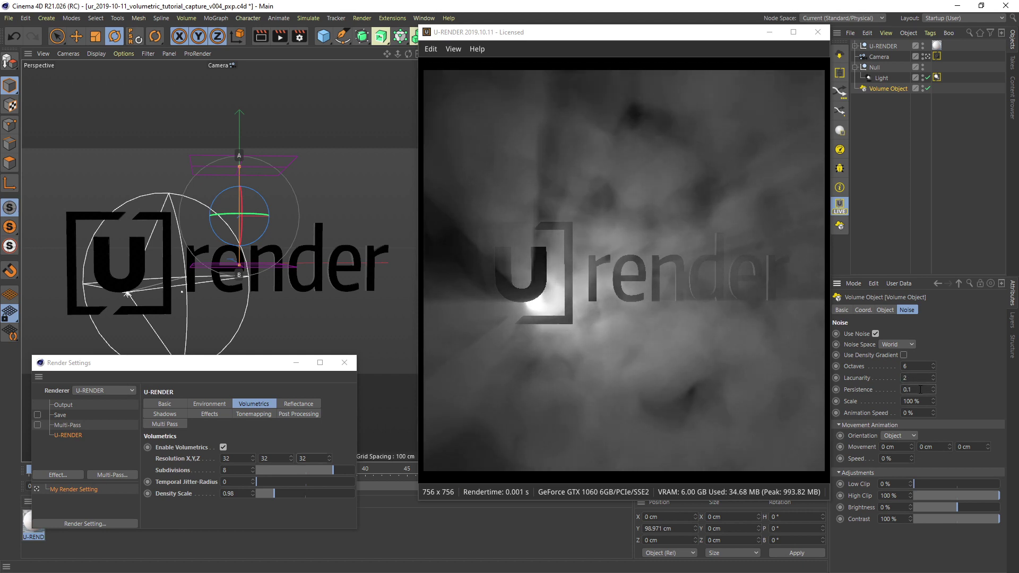
key(BackSpace)
text(5)
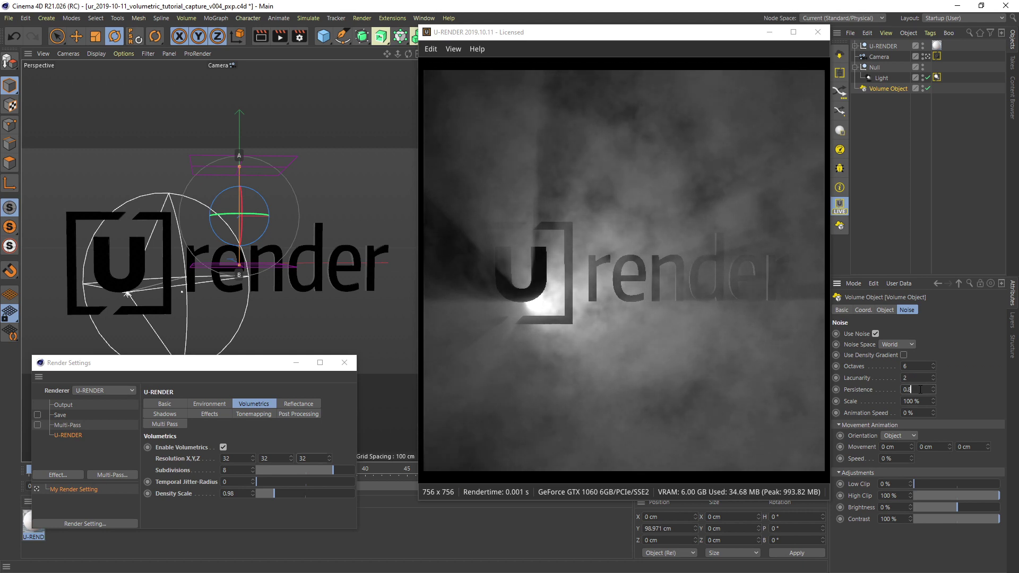
key(BackSpace)
key(BackSpace)
key(BackSpace)
text(1)
key(BackSpace)
text(0.7)
double_click(914, 365)
text(8)
Step: Raise the noise Low Clip to 13% and tilt the spotlight slightly
drag(922, 484, 928, 485)
mouse_move(925, 486)
mouse_down()
mouse_move(986, 485)
mouse_move(925, 484)
mouse_up()
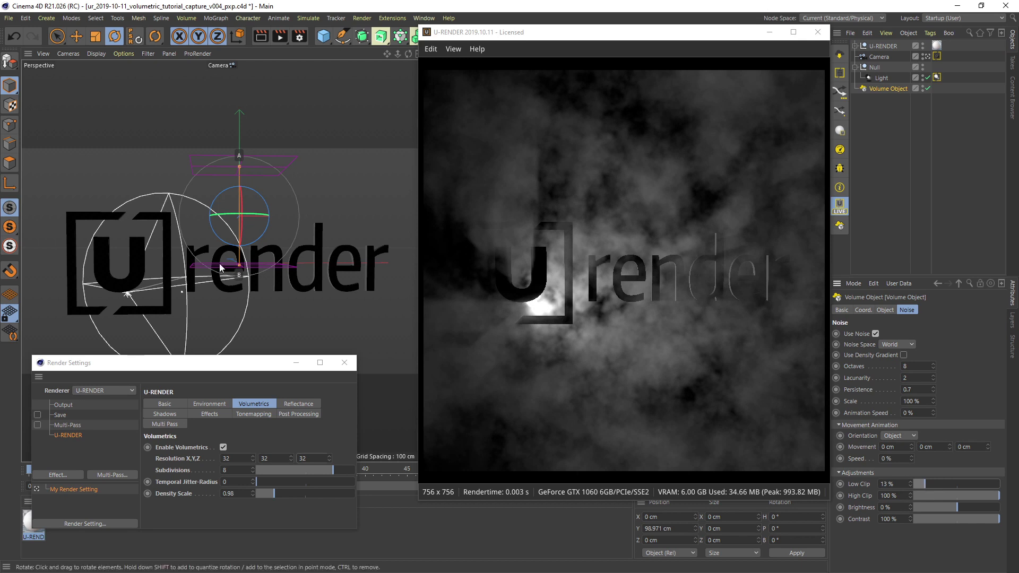
drag(223, 272, 231, 268)
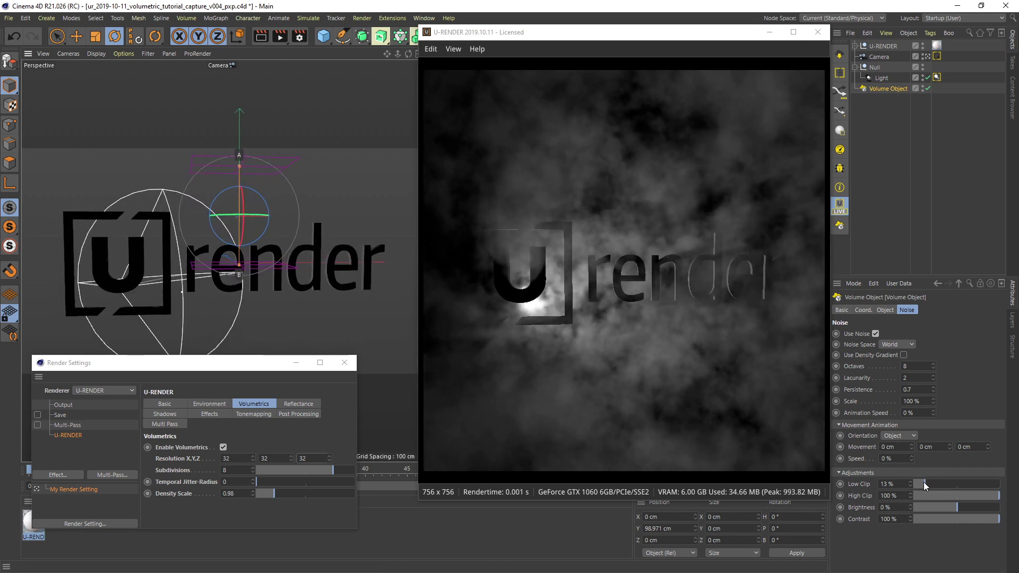
drag(926, 484, 914, 487)
Step: Lower the noise contrast to 0 and enable a density gradient with its curve points moved inward
click(958, 522)
double_click(895, 517)
text(0)
click(904, 356)
drag(904, 438, 928, 440)
drag(992, 370, 948, 368)
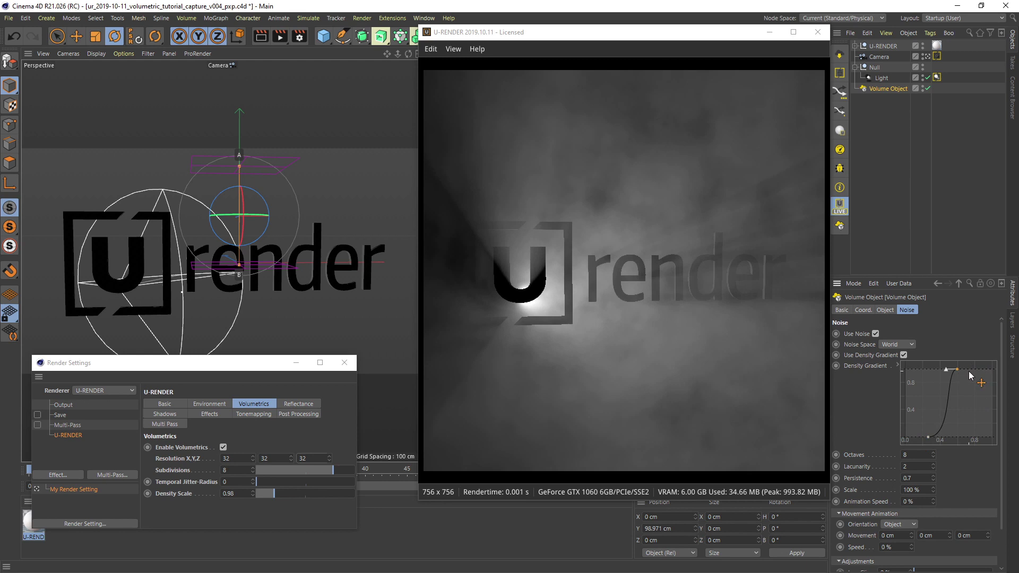
drag(930, 441, 932, 441)
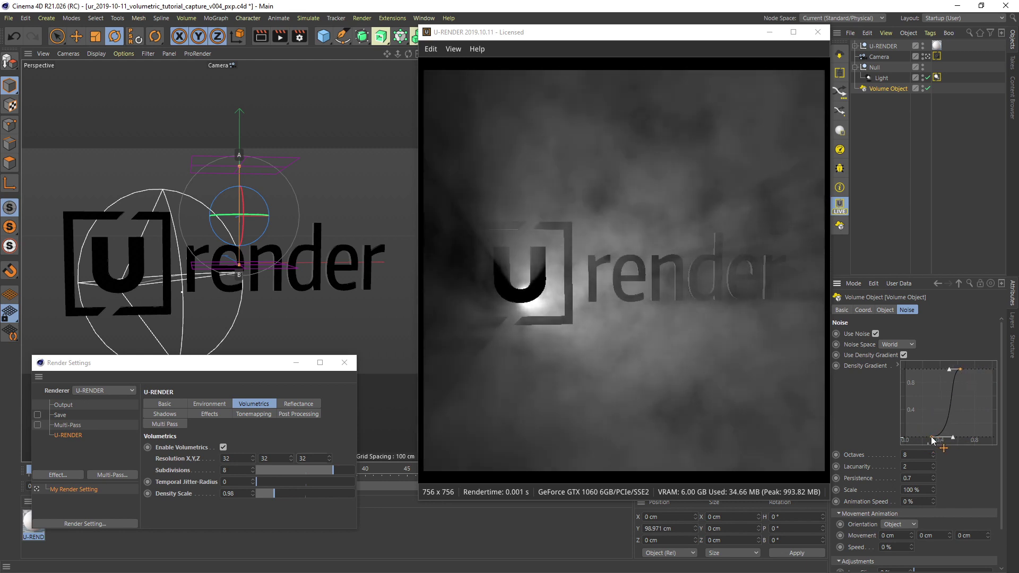
Step: Set the noise scale to 200% and raise a volumetric resolution value to 64
double_click(922, 489)
text(200)
key(Return)
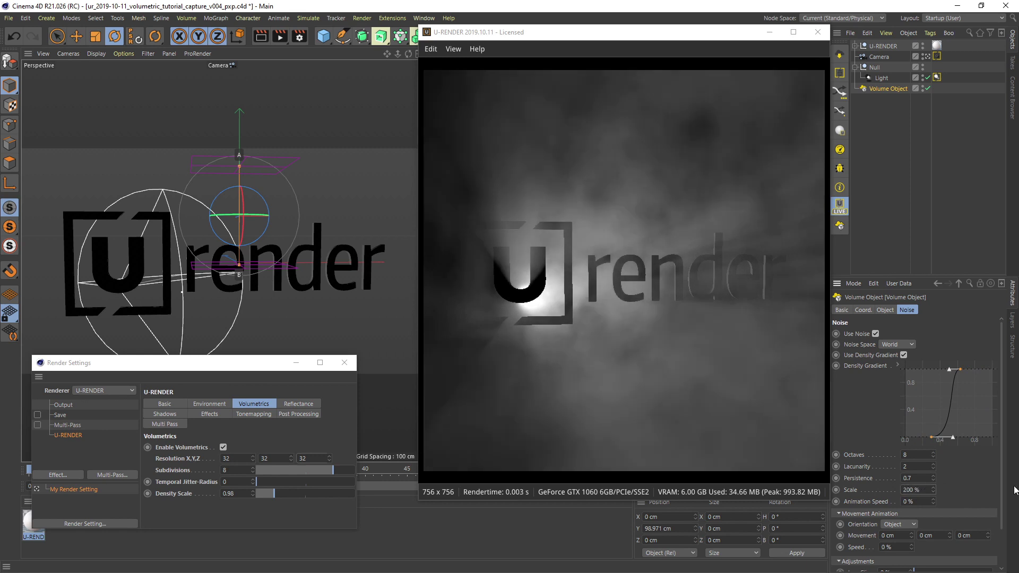
scroll(964, 562, down, 3)
double_click(224, 458)
text(64)
key(Tab)
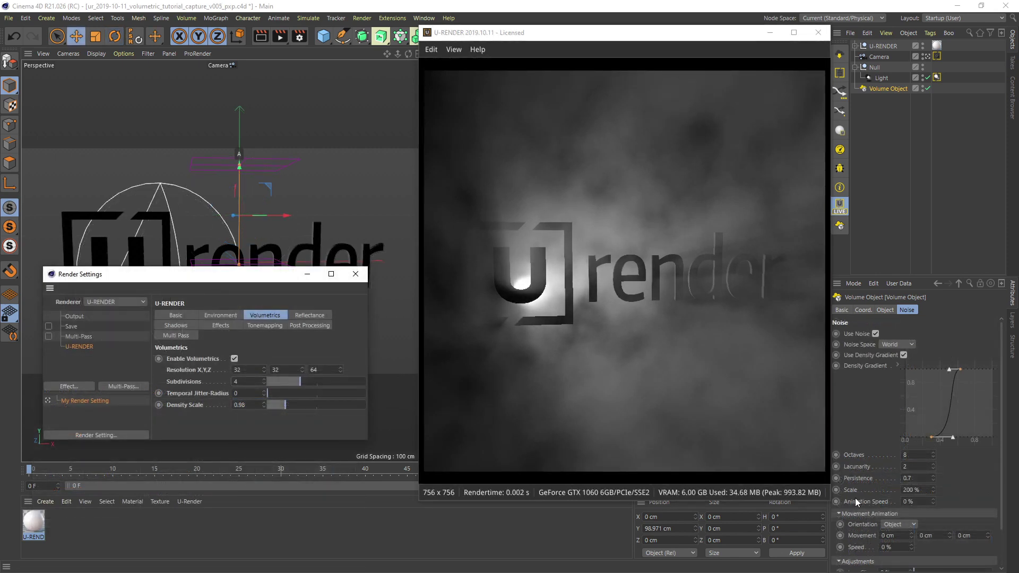
double_click(906, 501)
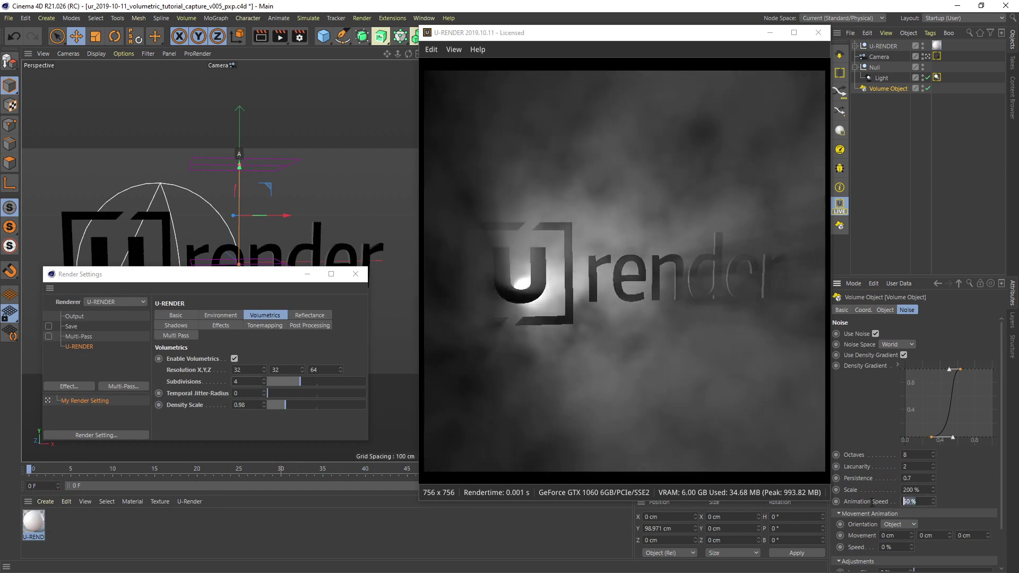
Step: Set the fog noise space to Object, then move the volume object and scrub frames to test
click(892, 345)
click(897, 364)
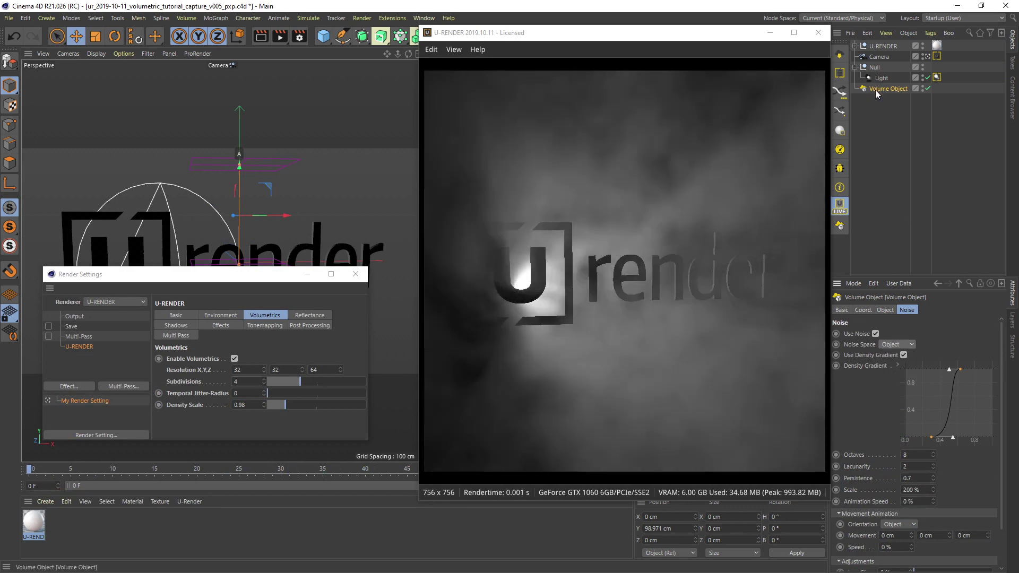
click(863, 310)
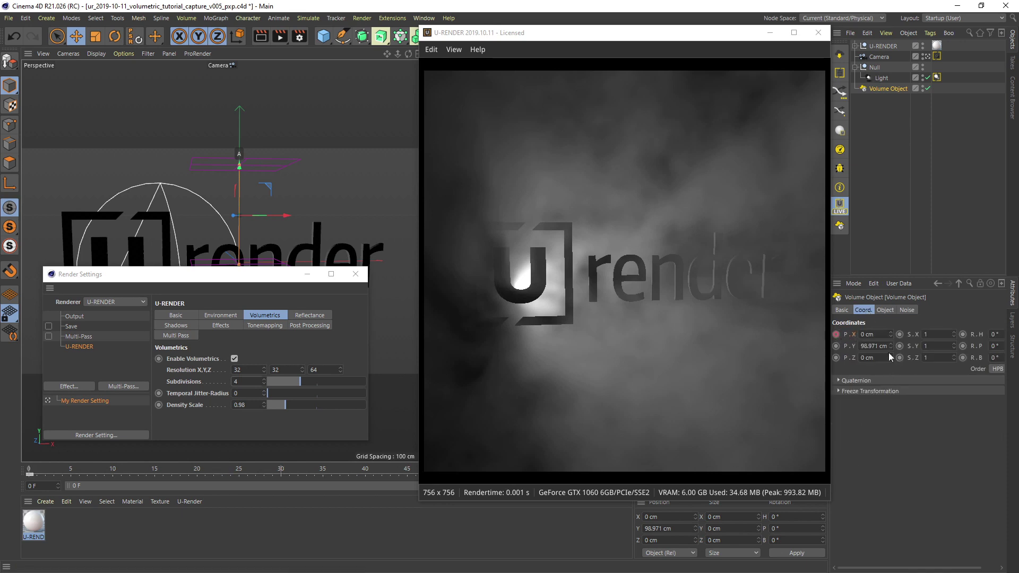
drag(890, 334, 890, 208)
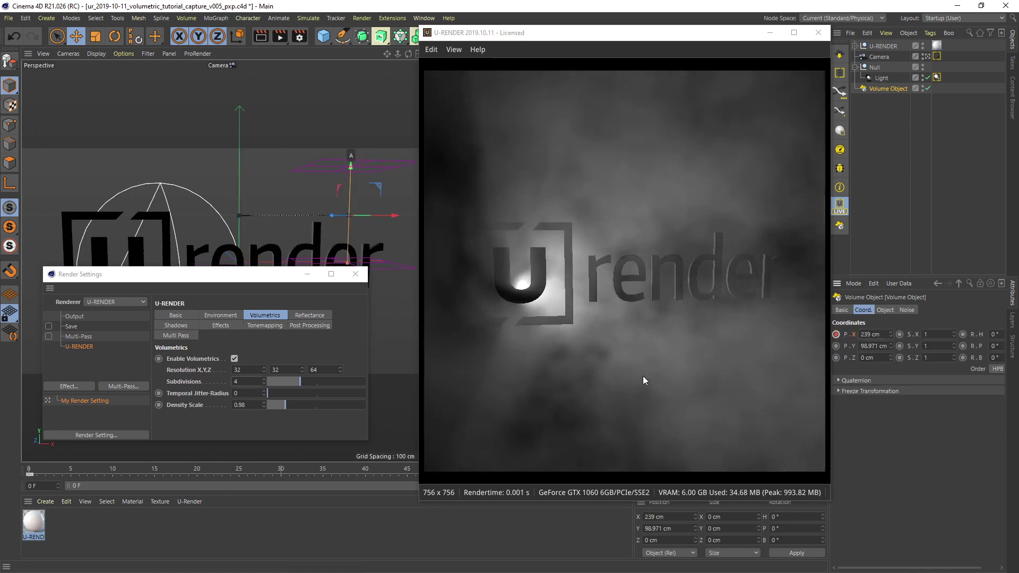
drag(377, 470, 45, 495)
Step: Delete the volume object's P.X keyframe track and preview the fog across frames
right_click(855, 335)
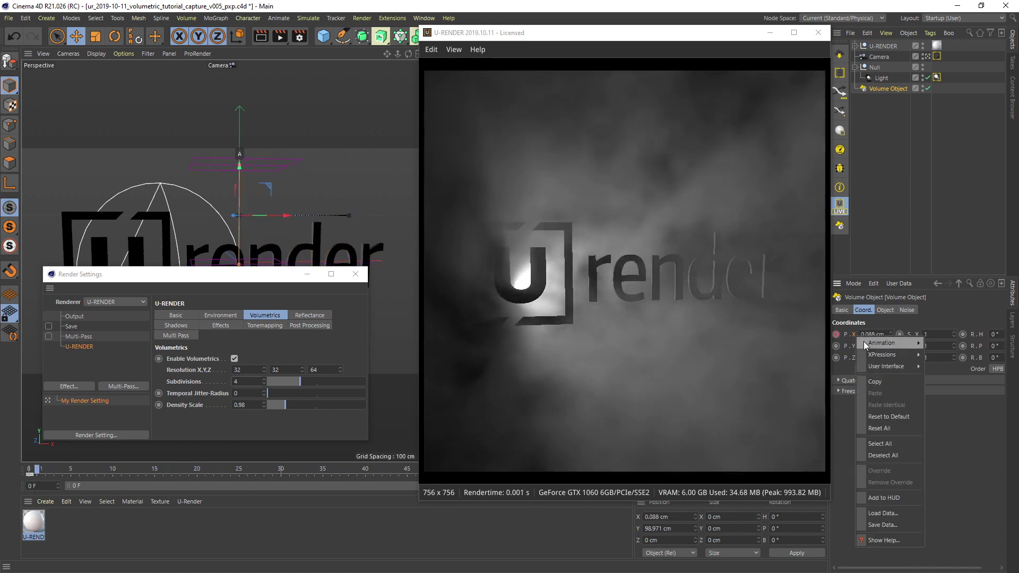
mouse_move(909, 342)
click(956, 425)
click(907, 310)
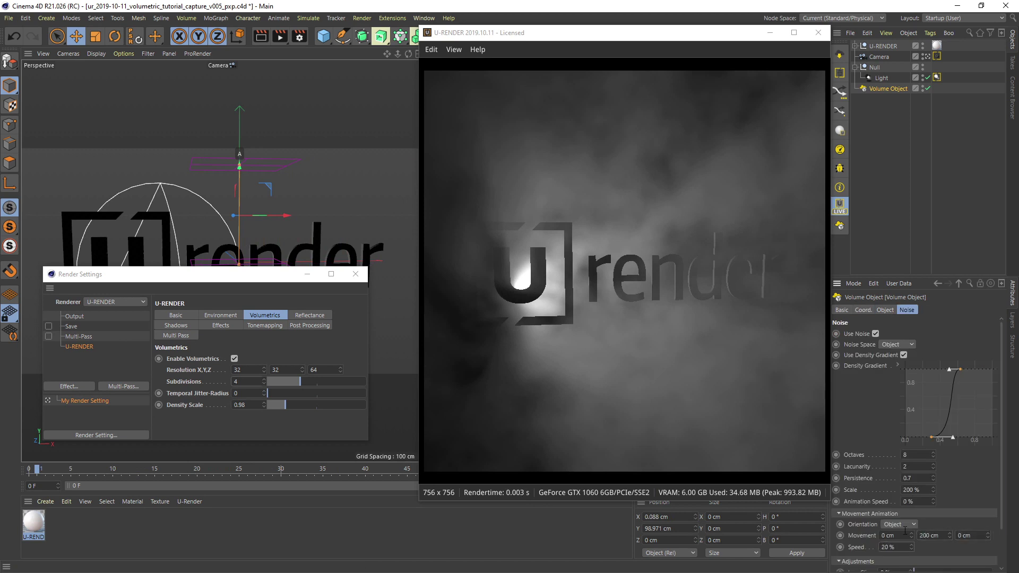
mouse_move(31, 474)
mouse_down()
mouse_move(755, 500)
mouse_move(26, 476)
mouse_up()
Step: Move the volume object to about 94 cm in X and set noise animation speed to 50%
click(863, 310)
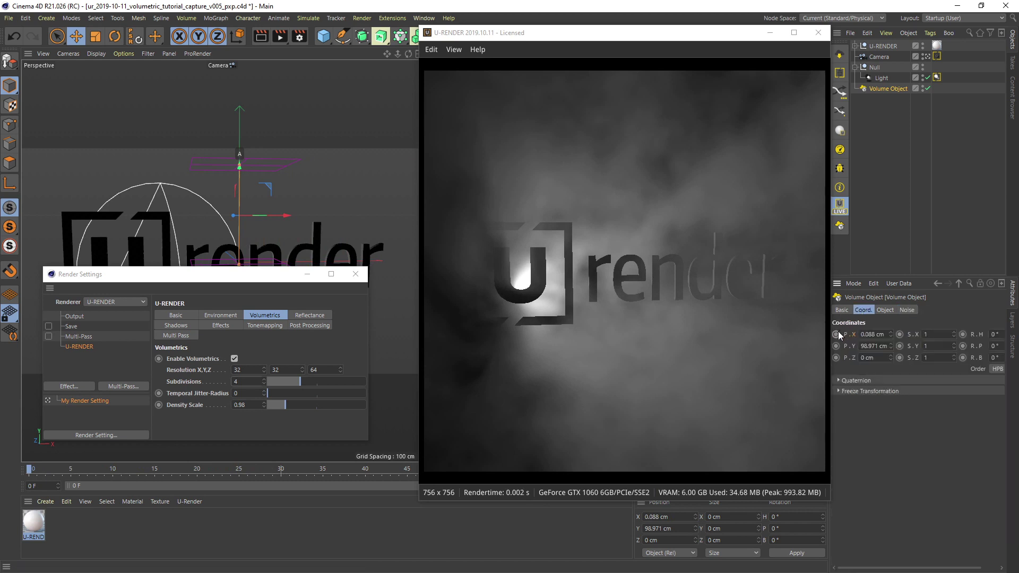
drag(891, 335, 934, 326)
click(907, 310)
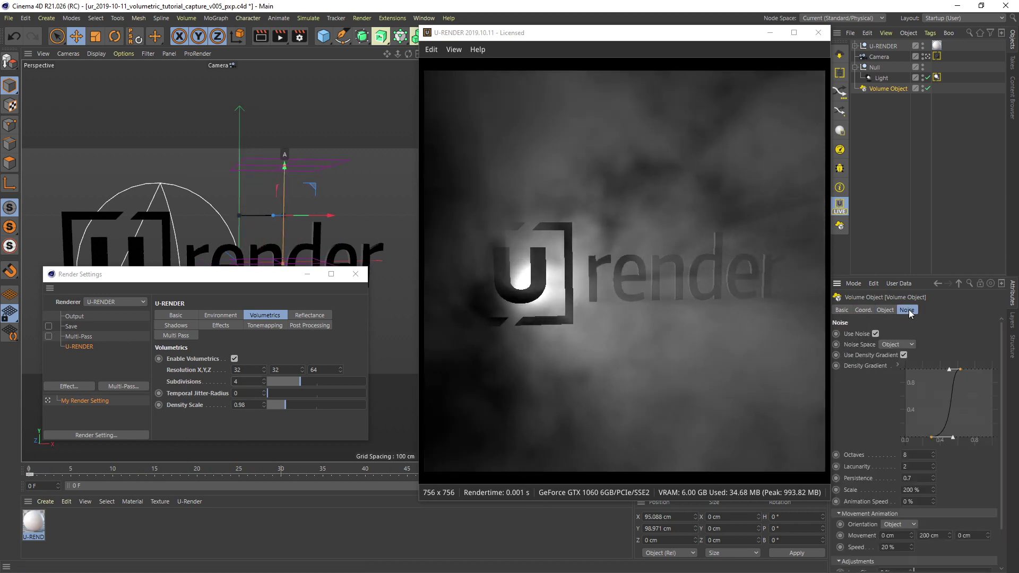
text(50)
key(Return)
Step: Scrub the timeline to watch the noise animate, then move the fog cube in the viewport
drag(33, 470, 507, 490)
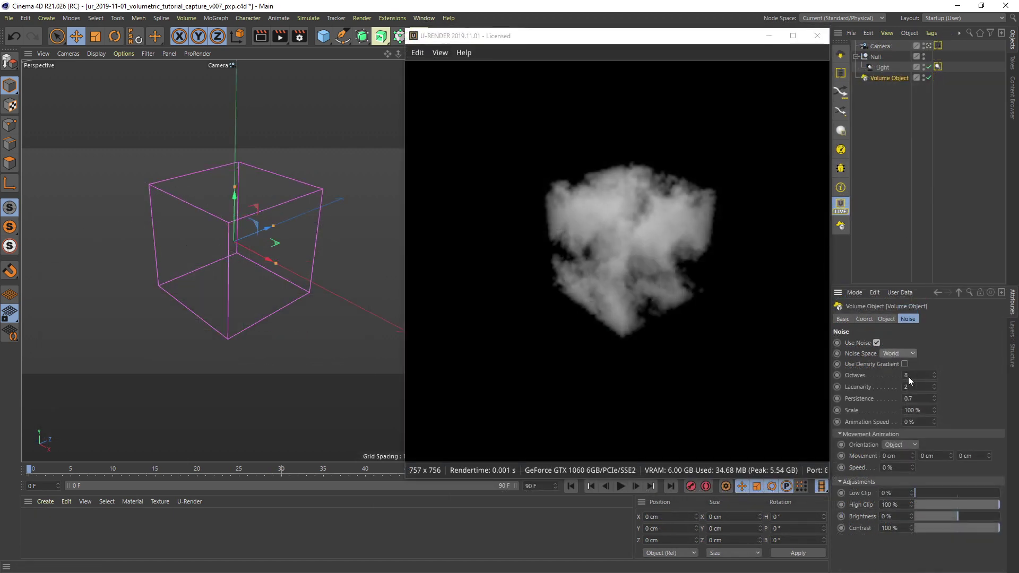
drag(304, 234, 330, 266)
Step: Try the rotate and scale tools, then zero the cube's position coordinates
key(r)
key(t)
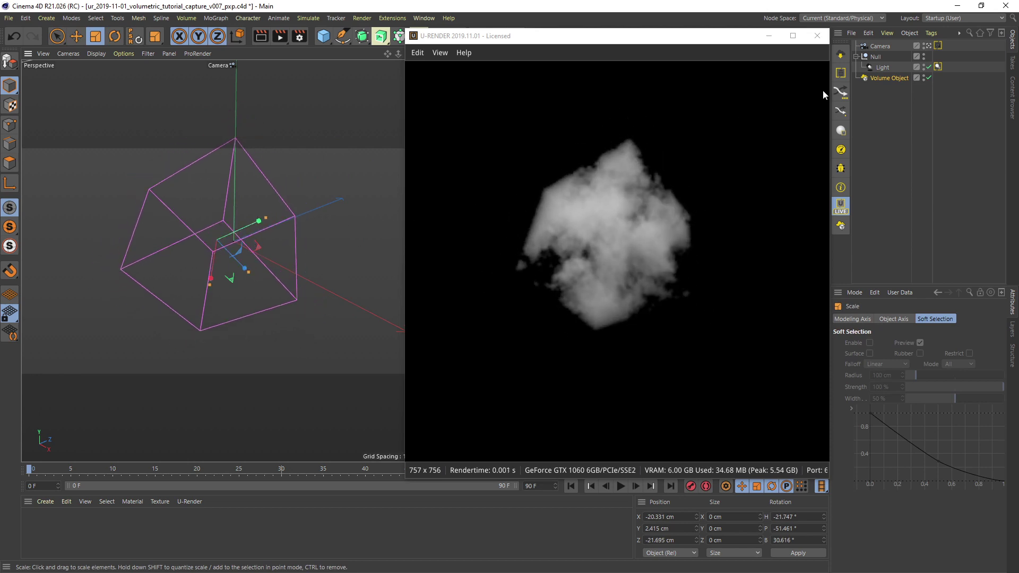
click(888, 78)
click(864, 319)
double_click(869, 343)
text(0)
key(Tab)
text(0)
key(Tab)
text(0)
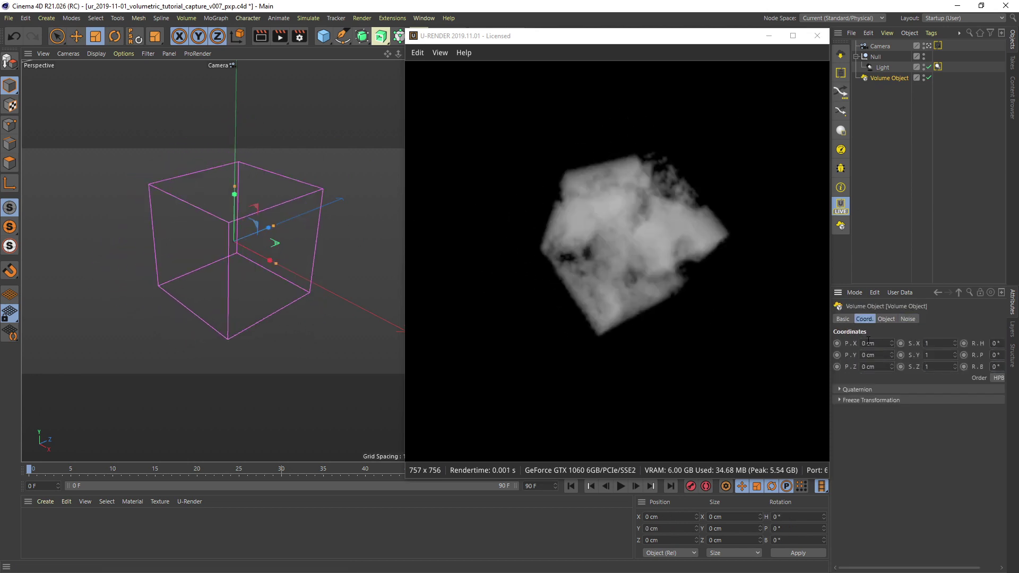
Step: Set the cube's noise space to Object and test it by moving and rotating the cube
click(910, 319)
click(914, 353)
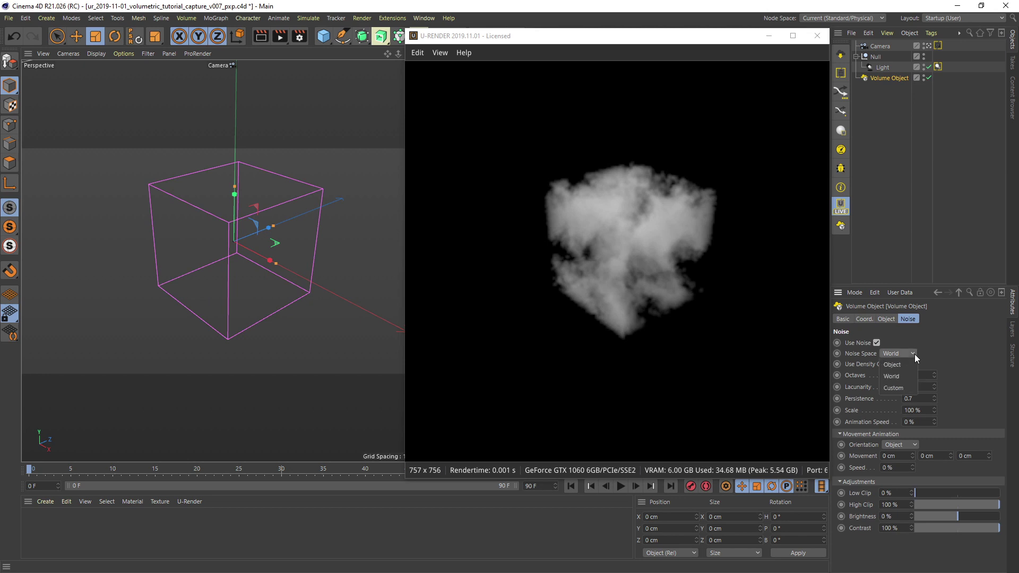
click(897, 364)
key(e)
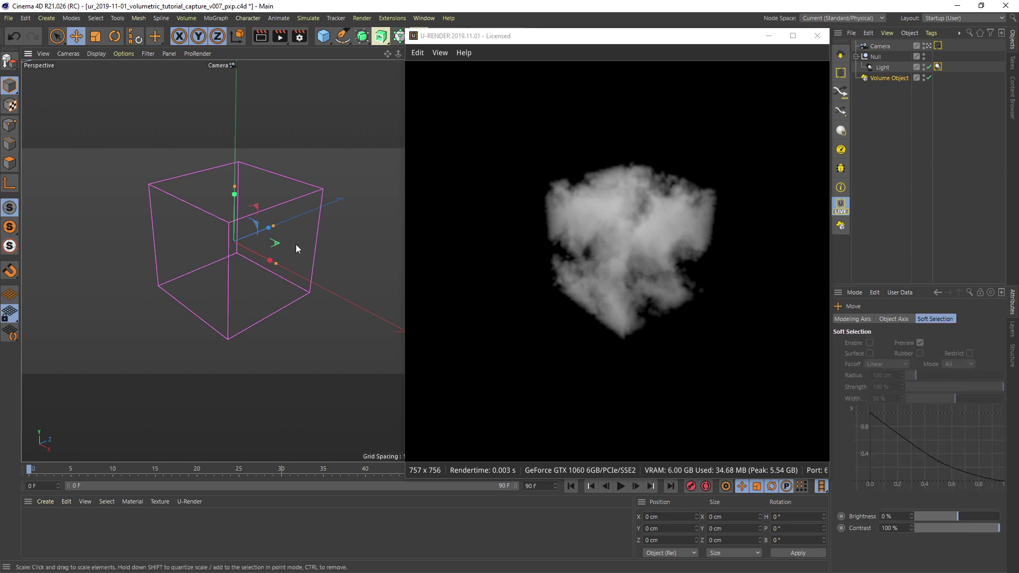
drag(297, 243, 257, 232)
key(r)
Step: Reset the cube's position and rotation values to 0 and deselect it
click(880, 78)
double_click(868, 342)
text(0)
key(Tab)
text(0)
key(Tab)
text(0)
key(Tab)
key(Tab)
key(Tab)
key(Tab)
key(Return)
click(869, 172)
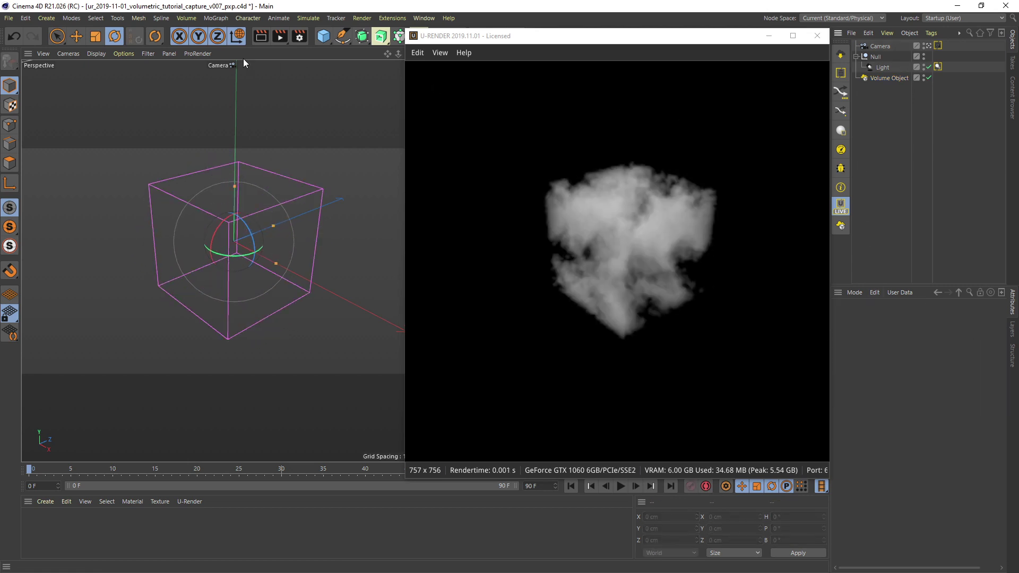
Step: Add a Null object and name it noise_transform
click(52, 20)
click(55, 35)
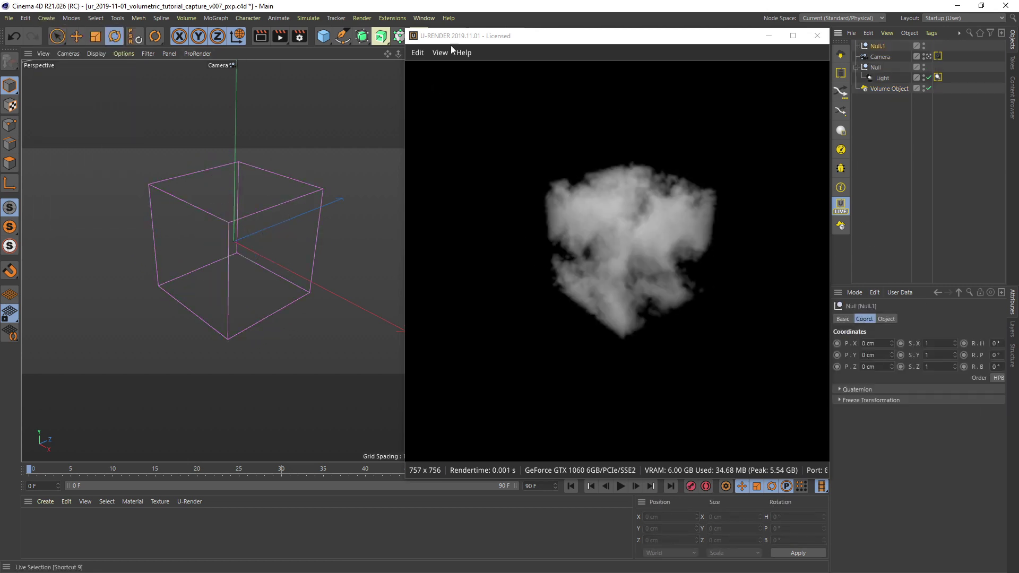
double_click(879, 46)
text(noise_t)
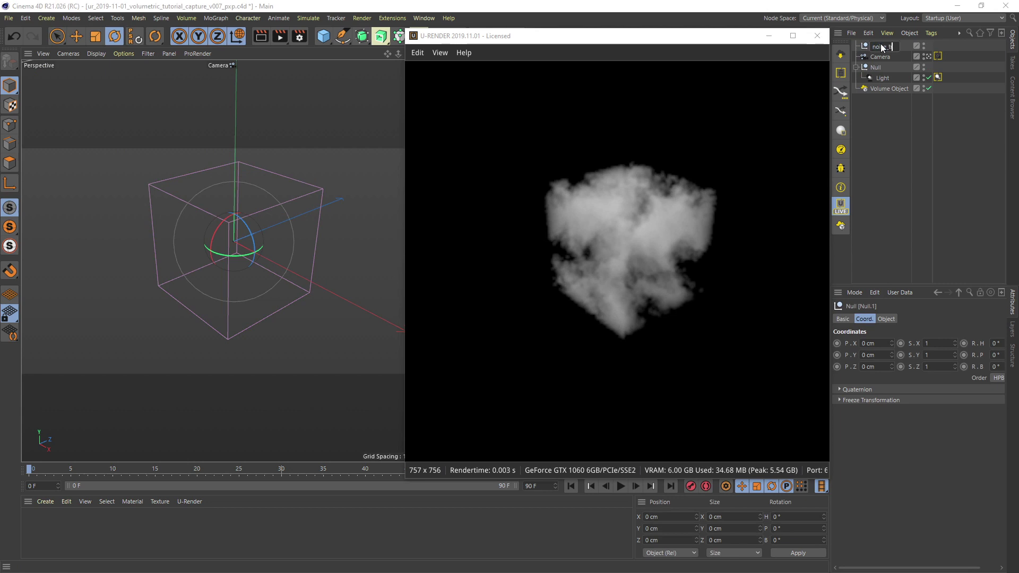
text(ransform)
key(Return)
Step: Set the Volume Object's noise space to Custom and link noise_transform as its Noise Transform
click(883, 89)
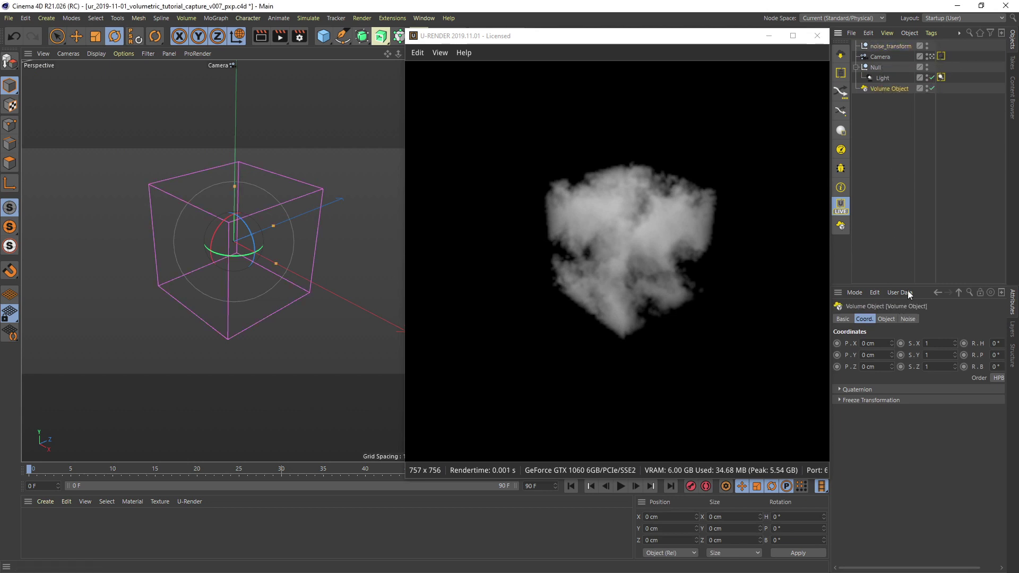
click(908, 319)
click(908, 353)
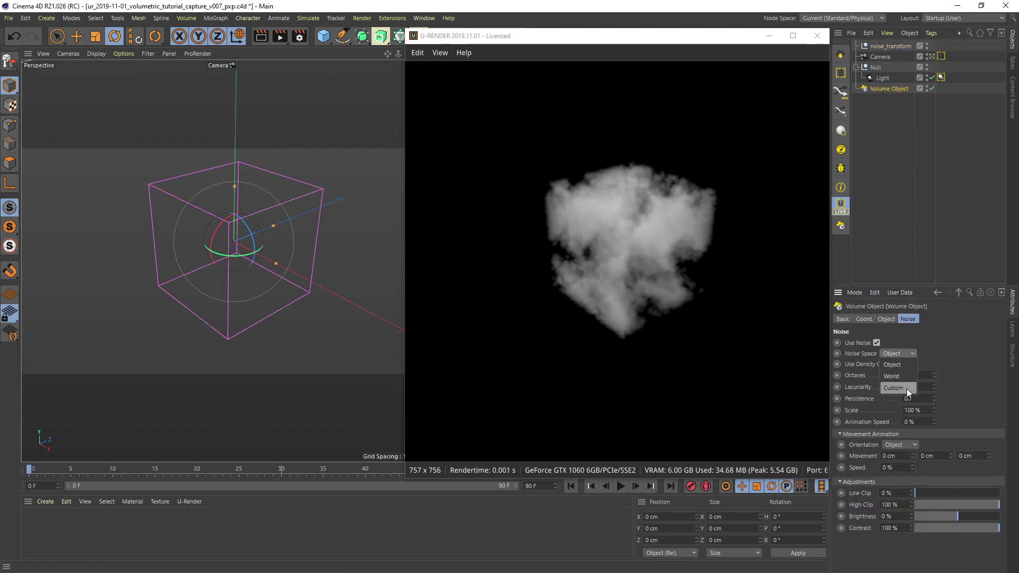
click(907, 387)
drag(920, 368, 921, 368)
Step: Move and rotate noise_transform to reshape the cloud
click(880, 49)
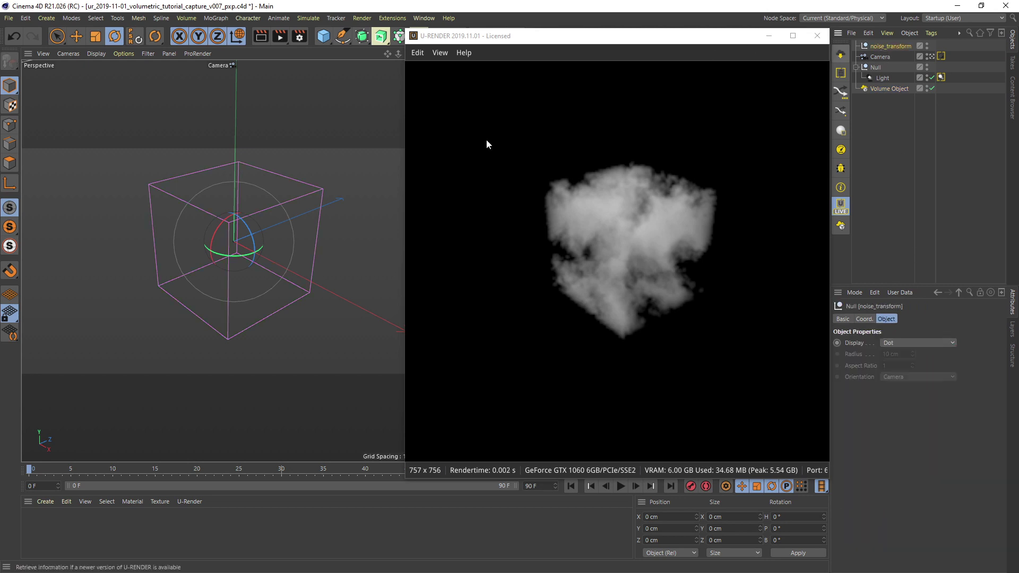
key(e)
drag(282, 293, 320, 369)
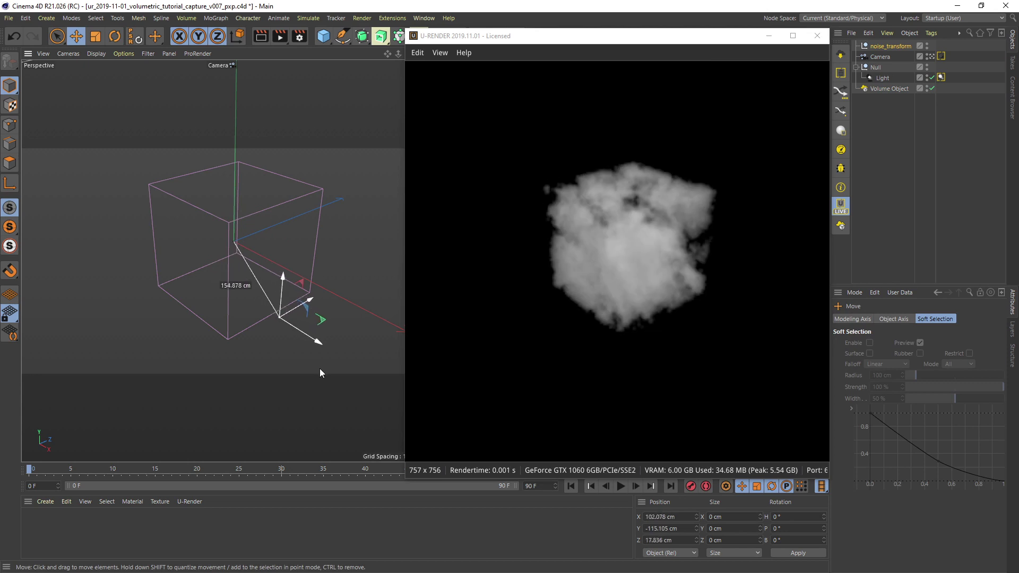
key(r)
drag(320, 278, 324, 298)
key(e)
Step: Display noise_transform as a Circle and parent it under the Volume Object
click(873, 48)
click(892, 343)
click(894, 389)
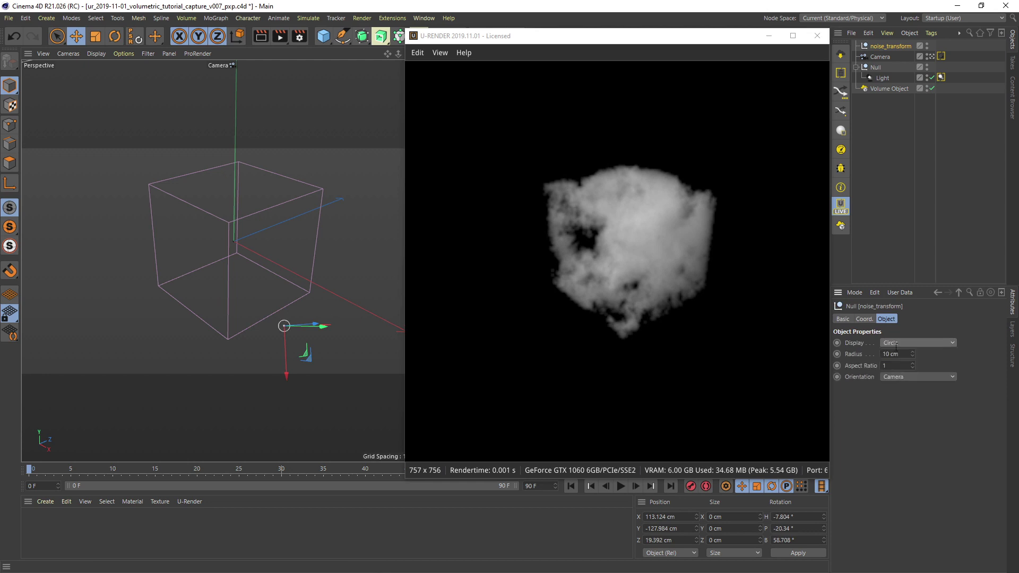
drag(877, 47, 881, 88)
Step: Move noise_transform left and down-left of the cube to shift the cloud
click(884, 79)
click(880, 87)
drag(333, 222, 312, 211)
click(267, 314)
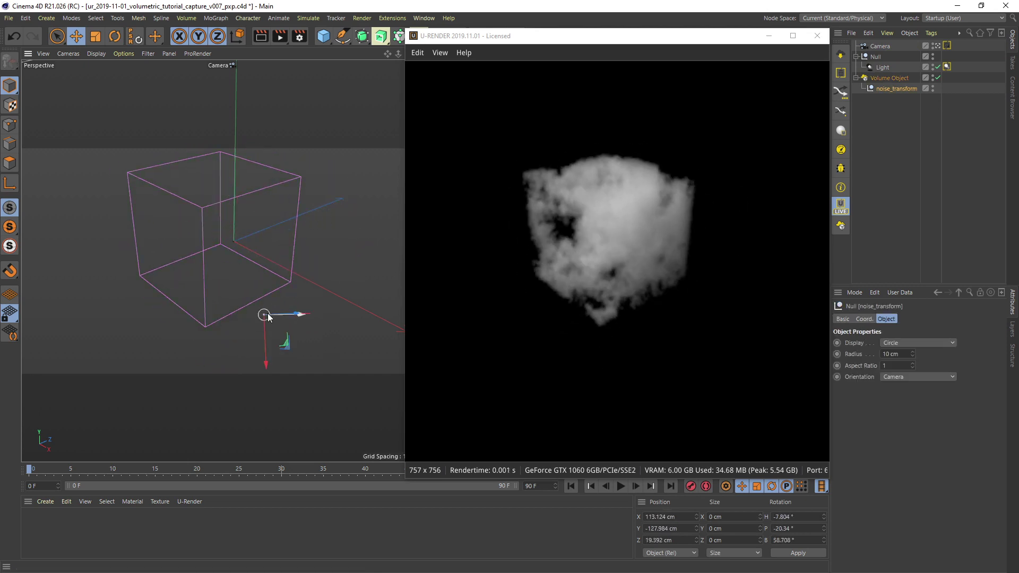
click(864, 318)
drag(261, 317, 92, 356)
drag(837, 343, 837, 367)
Step: Move noise_transform right of the cube, rotate it, and check frame 16
drag(95, 354, 388, 288)
key(r)
drag(365, 253, 316, 295)
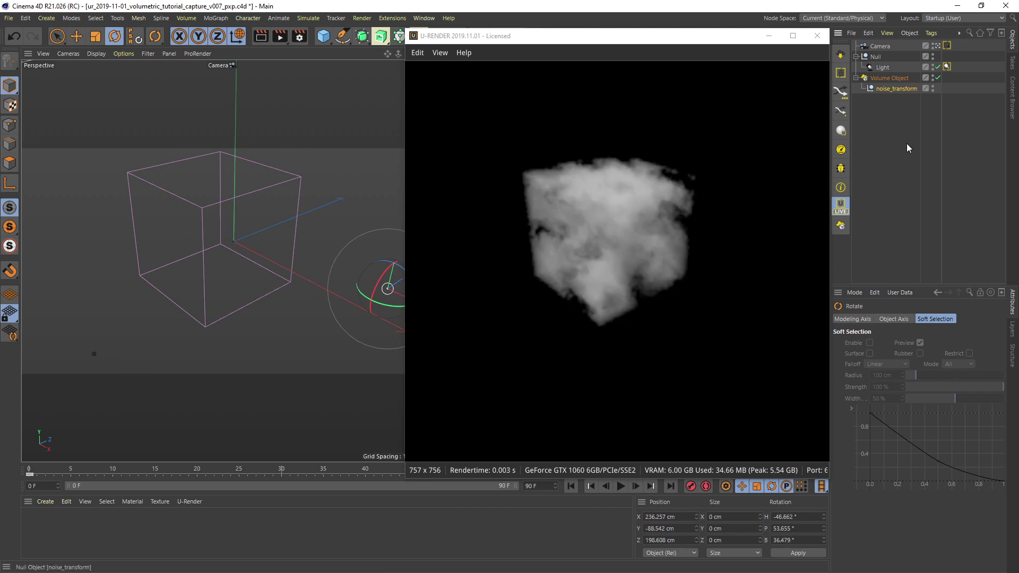
mouse_move(30, 468)
mouse_down()
mouse_move(811, 471)
mouse_move(28, 469)
mouse_up()
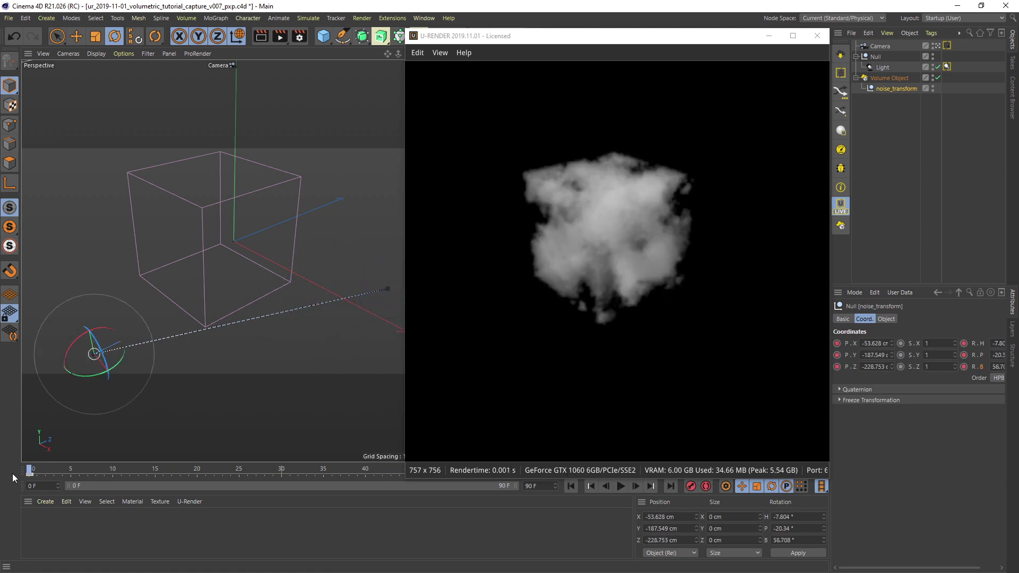
click(897, 77)
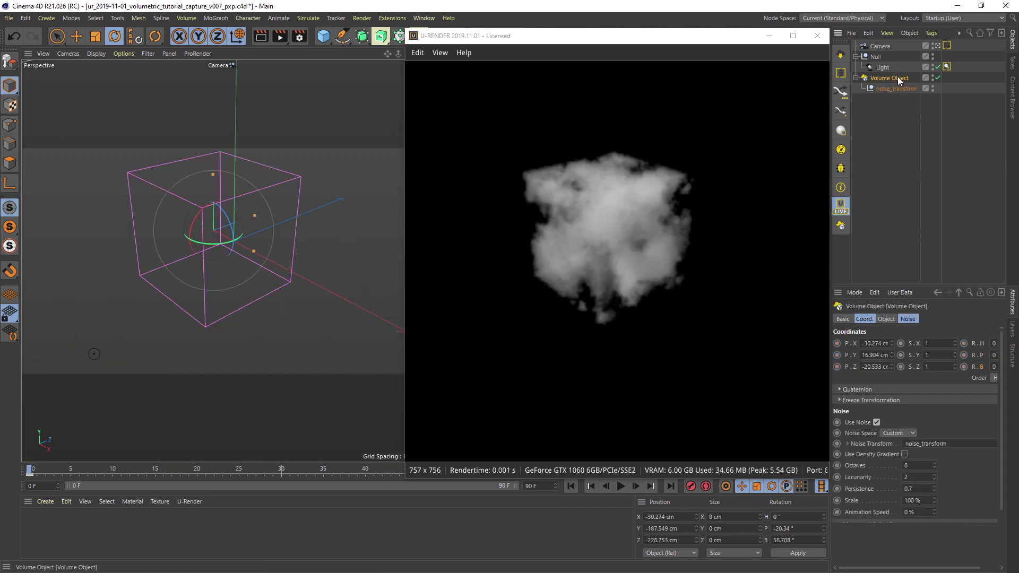
Step: Switch the noise movement to World orientation, set Y movement to 2, and preview later frames
click(908, 319)
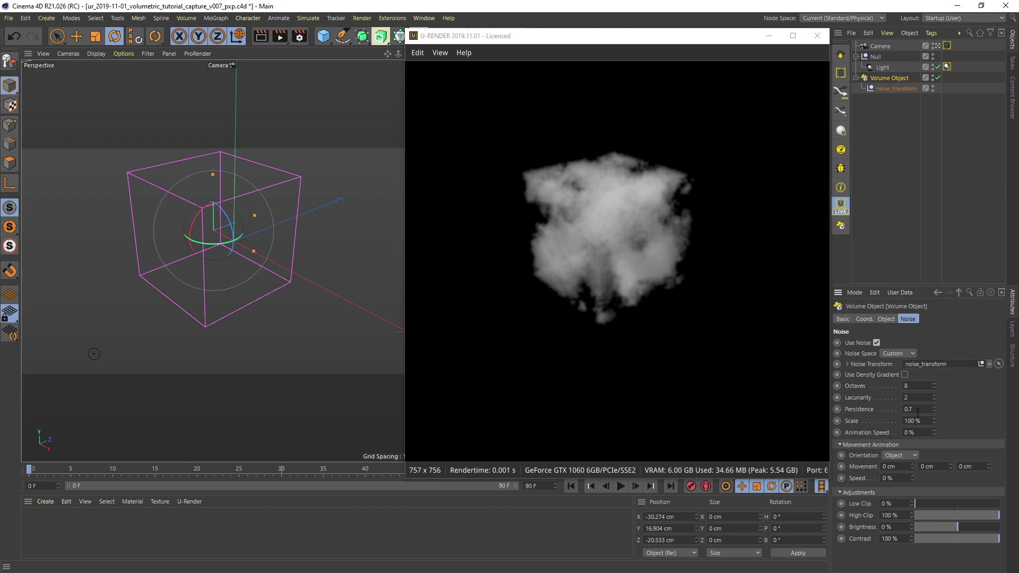
click(915, 456)
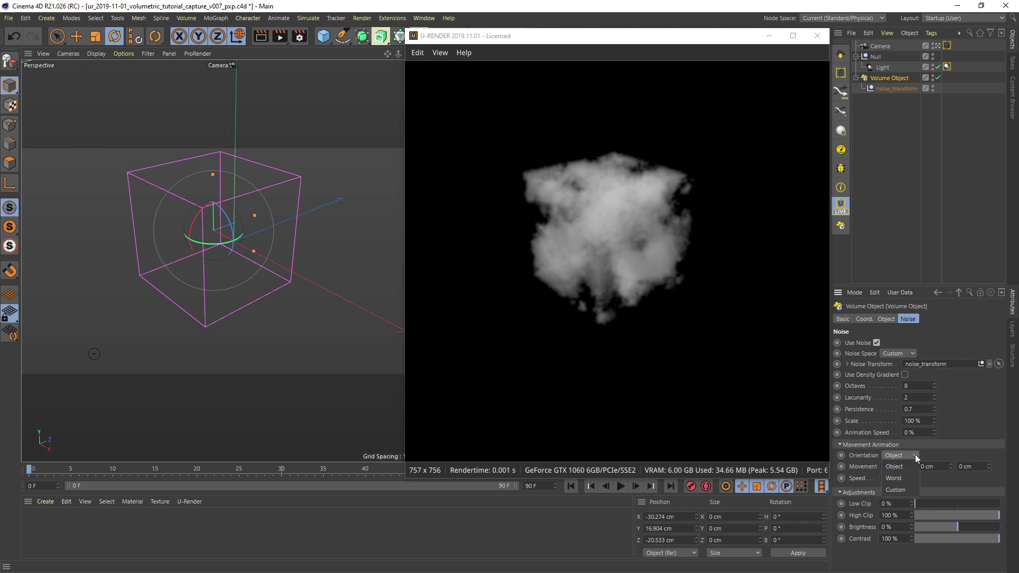
click(912, 478)
click(897, 467)
key(Tab)
text(2)
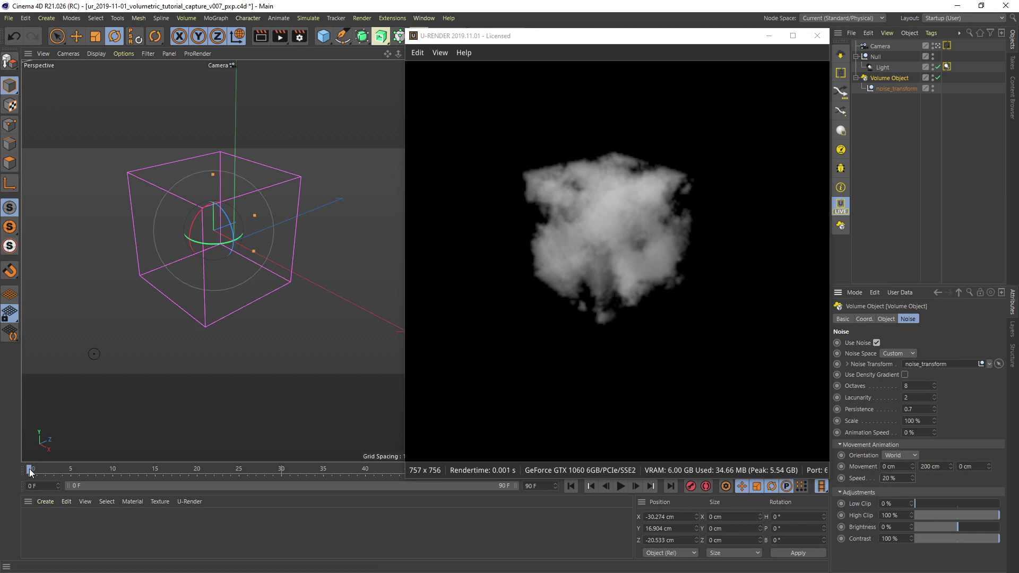
mouse_move(47, 472)
mouse_down()
mouse_move(820, 476)
mouse_move(19, 480)
mouse_up()
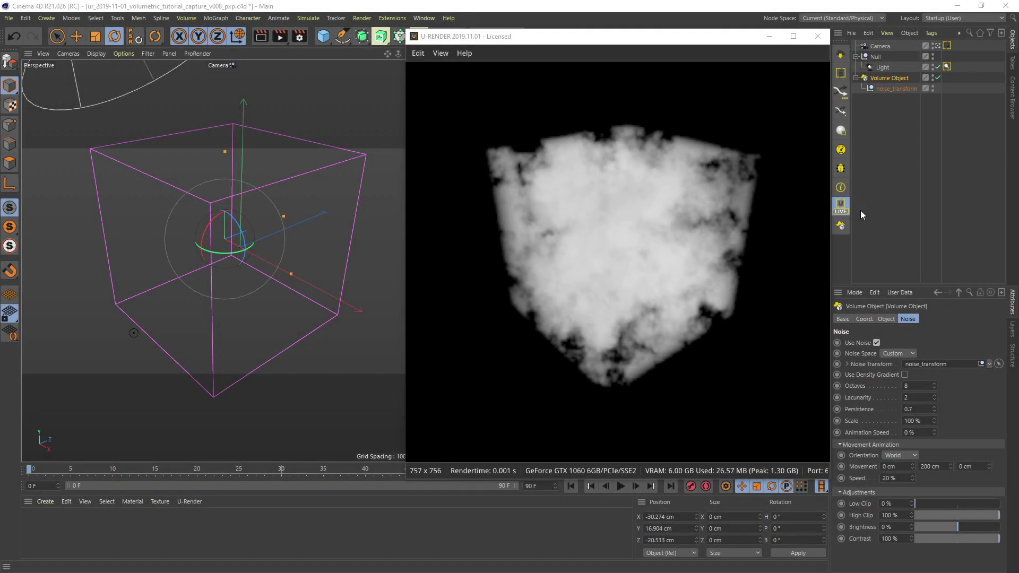
Step: Enable volumetric shadows on the light's U-RENDER tag and test Density Scale, returning it to 1
click(947, 67)
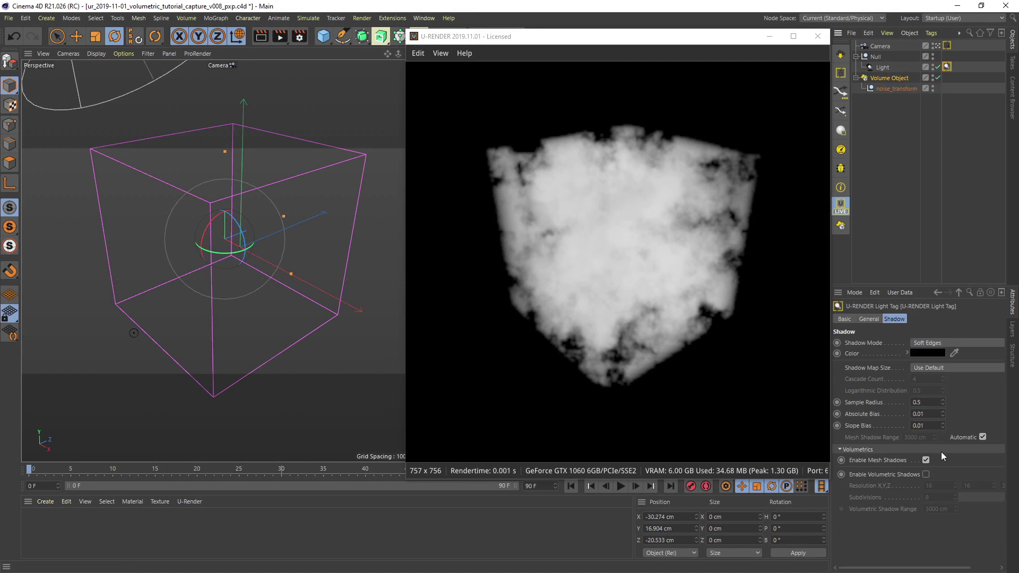
click(928, 474)
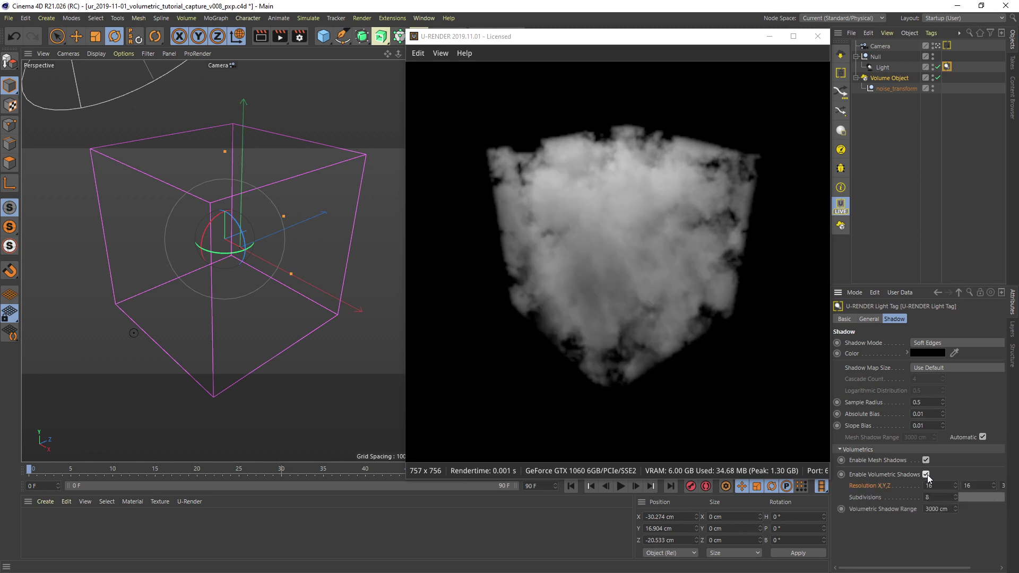
click(299, 37)
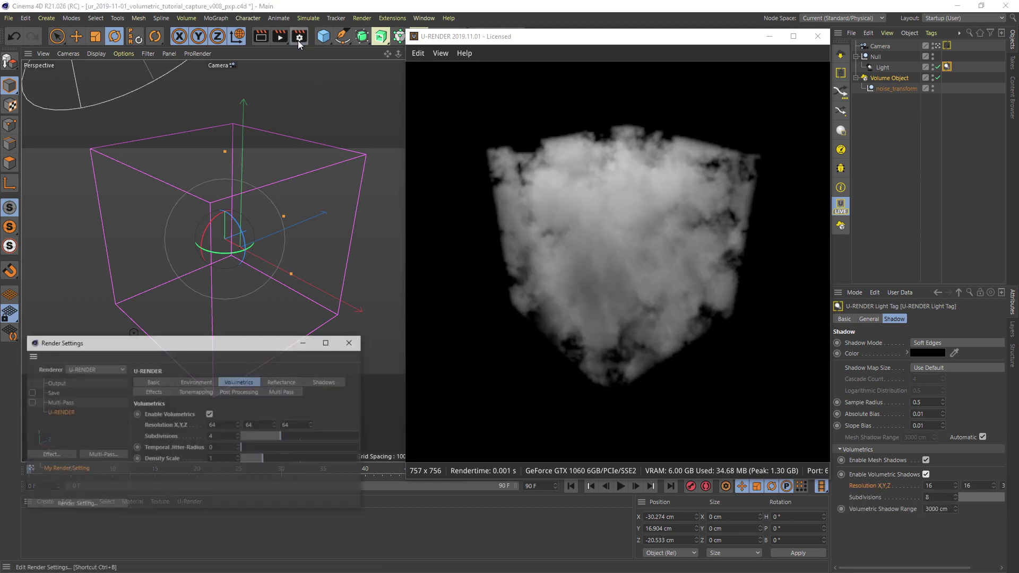
drag(278, 462, 394, 465)
click(925, 473)
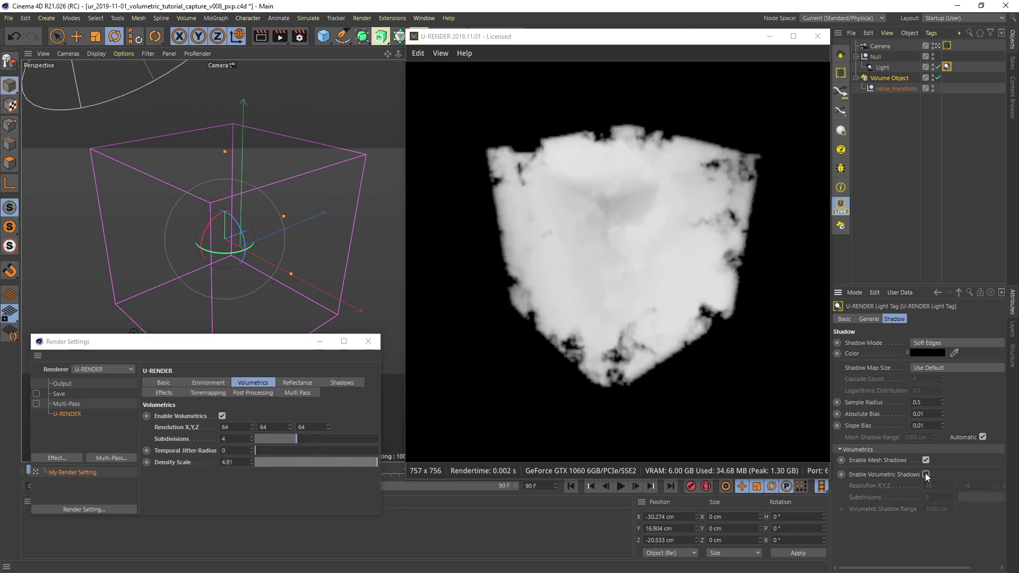
click(926, 473)
mouse_move(377, 462)
mouse_down()
mouse_move(263, 464)
mouse_move(290, 464)
mouse_move(277, 464)
mouse_up()
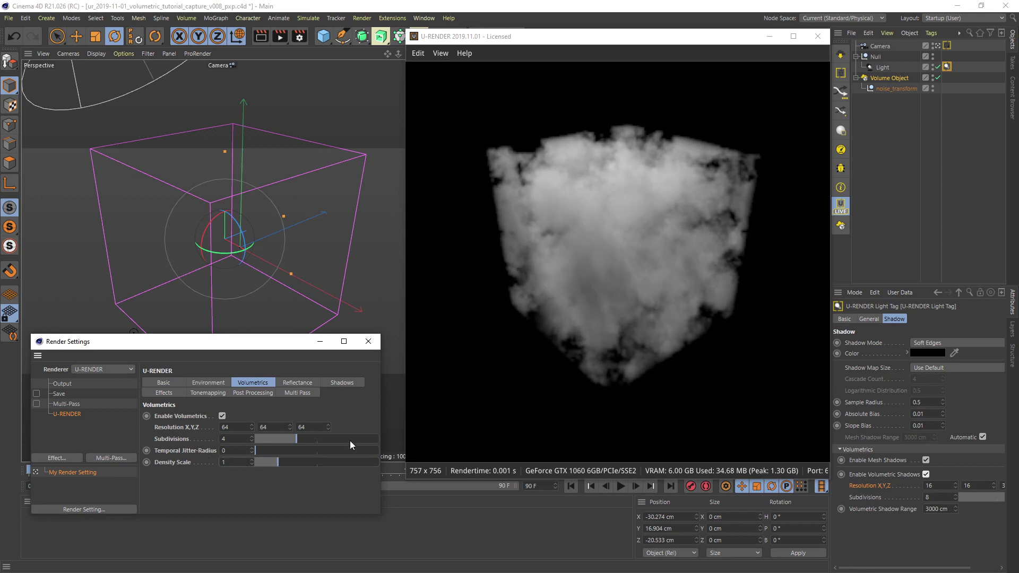
Step: Add a ground Plane under the fog cube and scale it up to about 826 cm
click(324, 37)
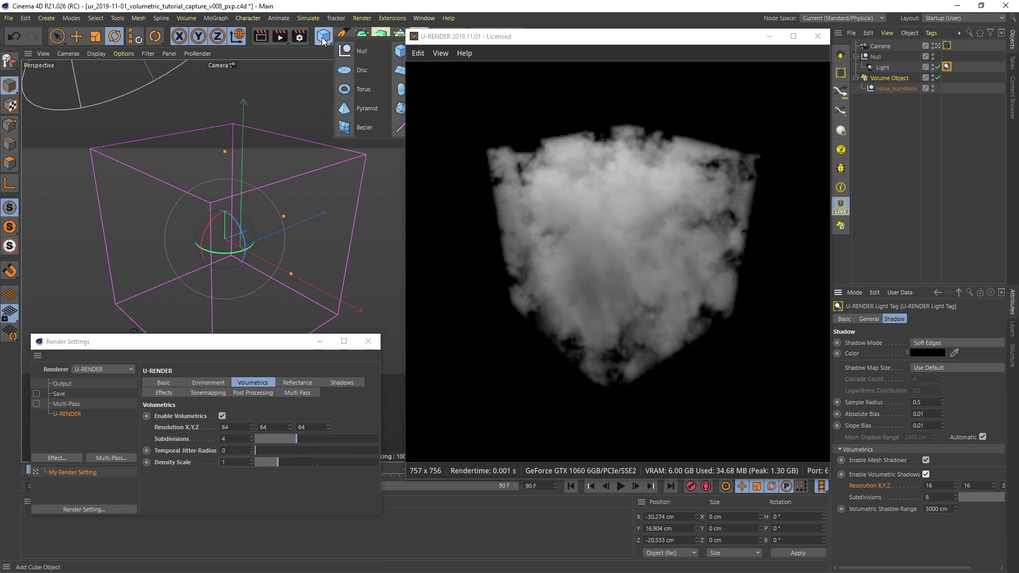
click(399, 73)
key(t)
drag(285, 185, 377, 133)
drag(240, 236, 244, 282)
key(e)
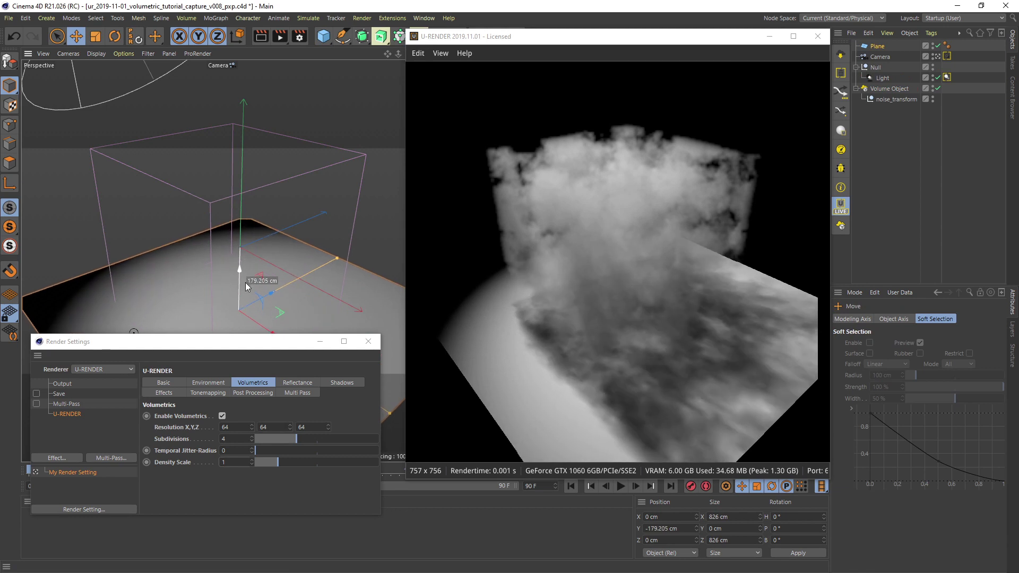
Step: Set the light tag's volumetric shadow Resolution to 32/32 and Subdivisions to 8
click(947, 78)
alt+drag(239, 314, 263, 316)
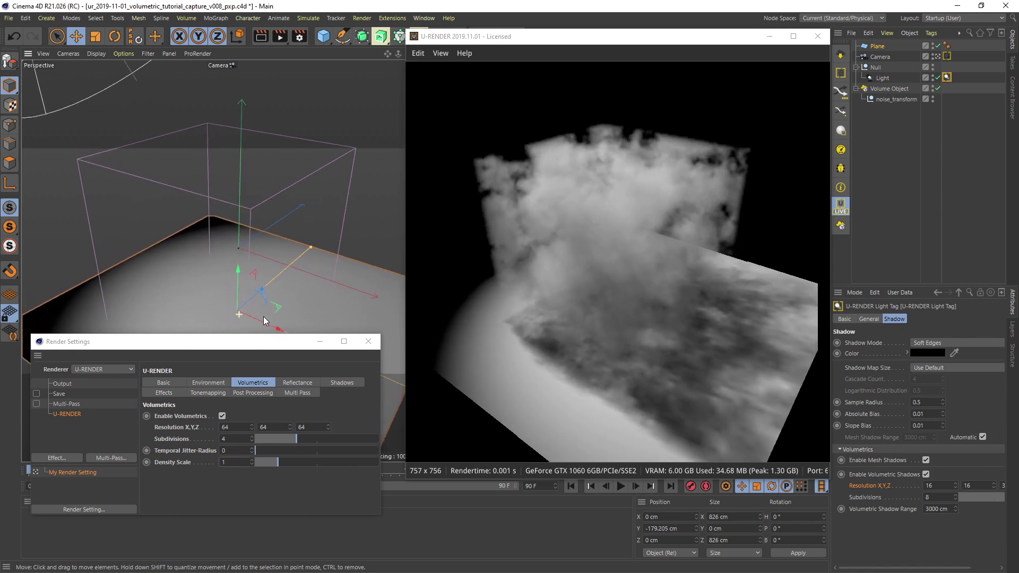
double_click(929, 486)
text(32)
key(Tab)
text(32)
key(Tab)
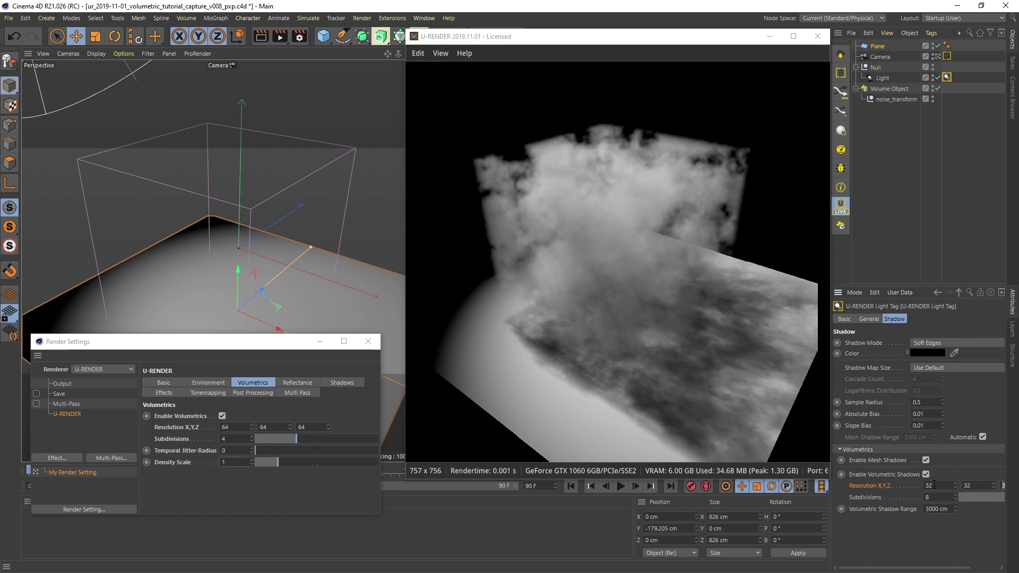
mouse_move(988, 499)
mouse_down()
mouse_move(979, 500)
mouse_move(997, 500)
mouse_up()
drag(933, 498, 924, 498)
text(8)
key(Return)
Step: Set the fog's Density Scale to 2.2 and the noise Volume Low Clip to 7%
drag(278, 462, 336, 462)
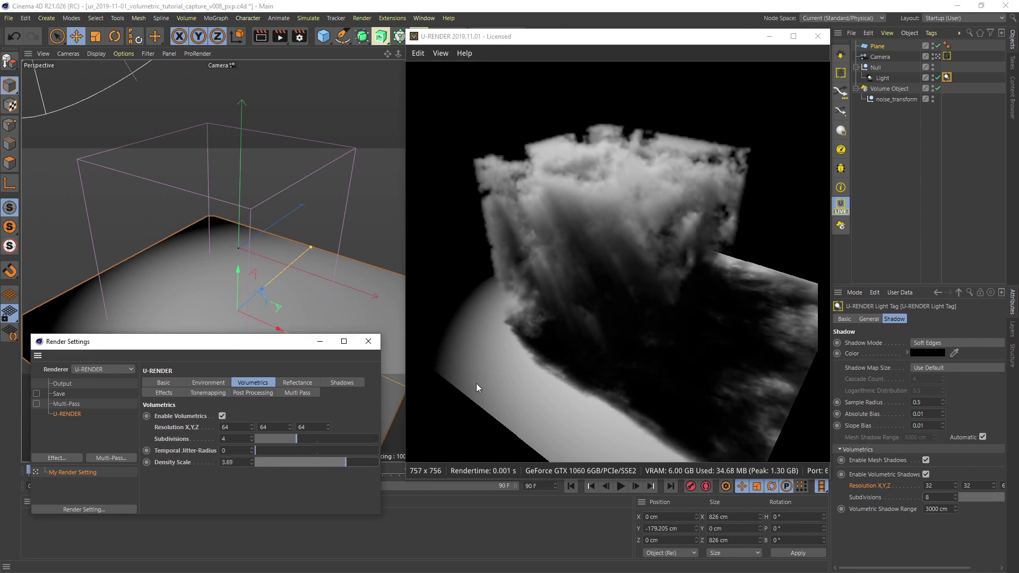
click(903, 89)
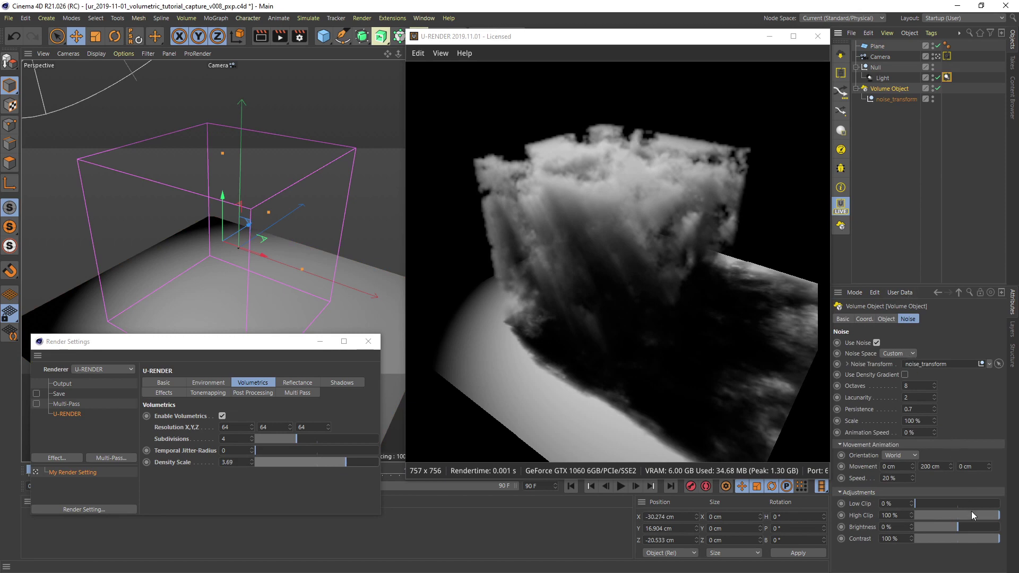
mouse_move(919, 504)
mouse_down()
mouse_move(940, 505)
mouse_move(910, 508)
mouse_up()
drag(326, 463, 307, 463)
drag(915, 504, 920, 504)
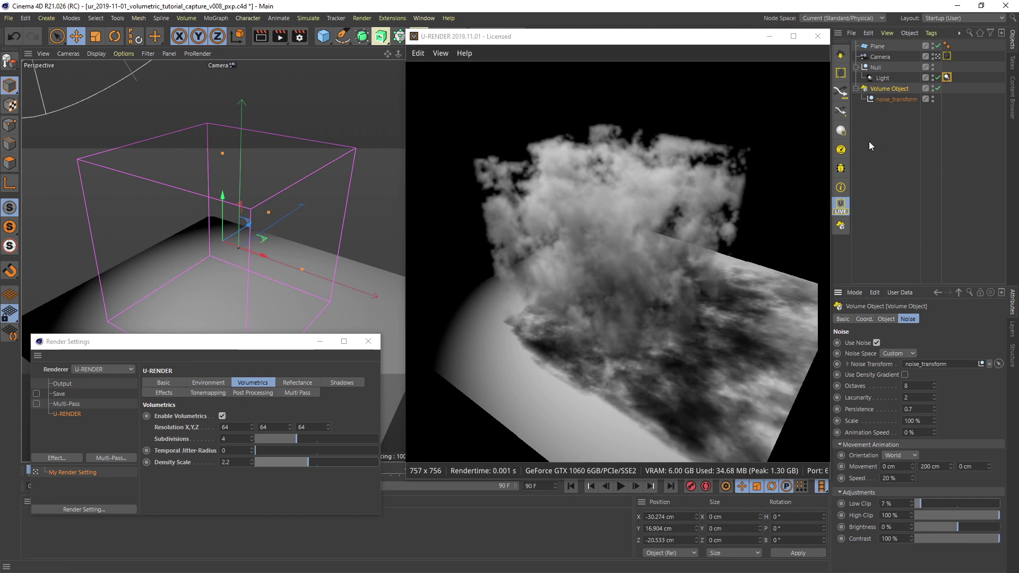
Step: Add a second Volume Object, raise it to 93.563 cm, and set Media B Density to 5.4%
click(846, 225)
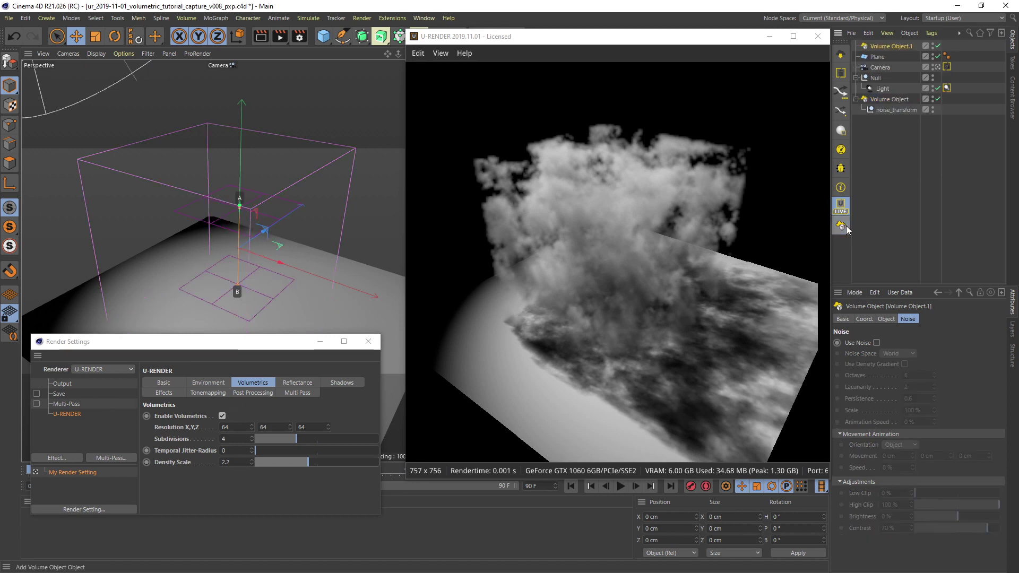
click(240, 219)
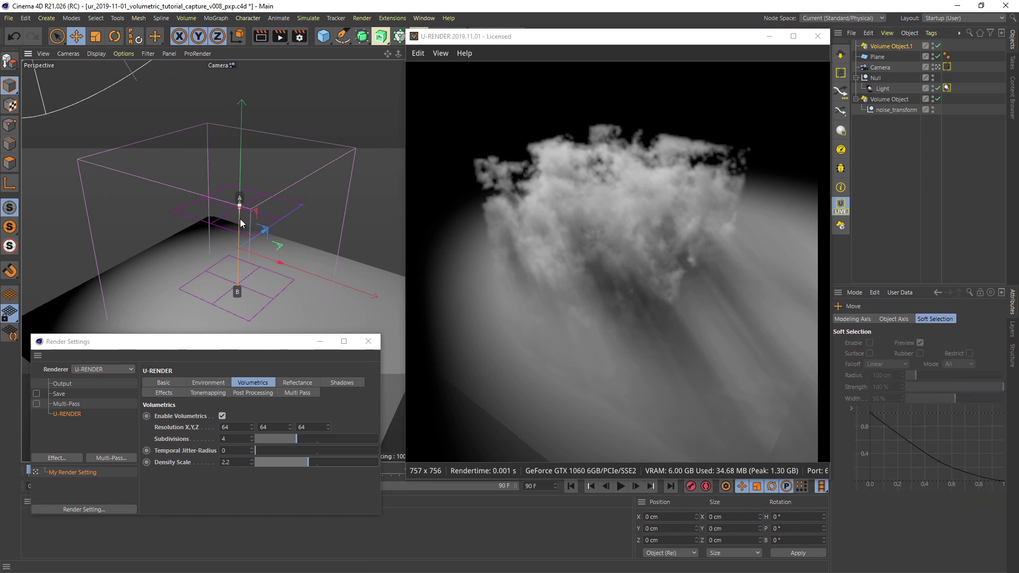
drag(239, 216, 256, 174)
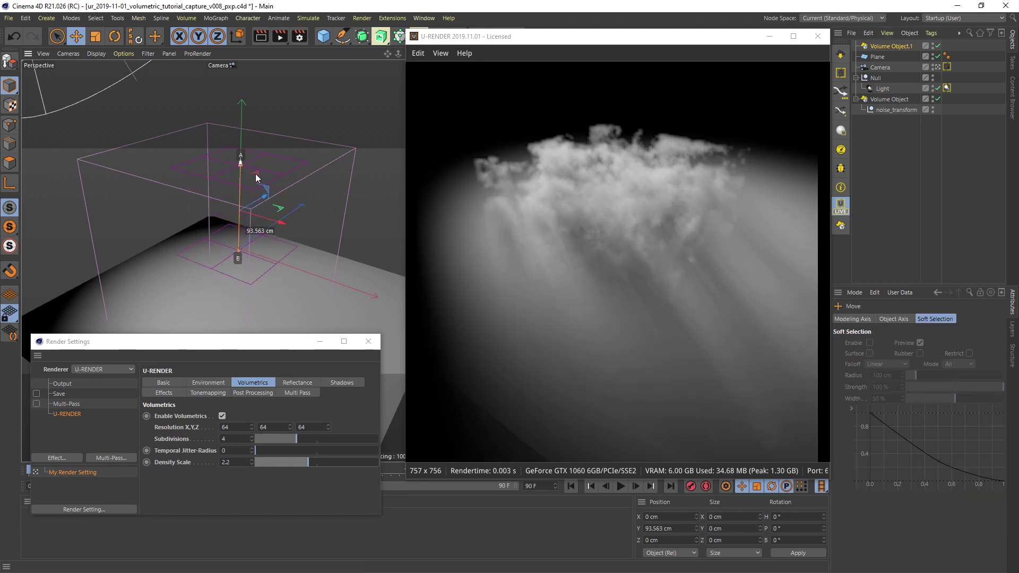
click(879, 48)
click(888, 319)
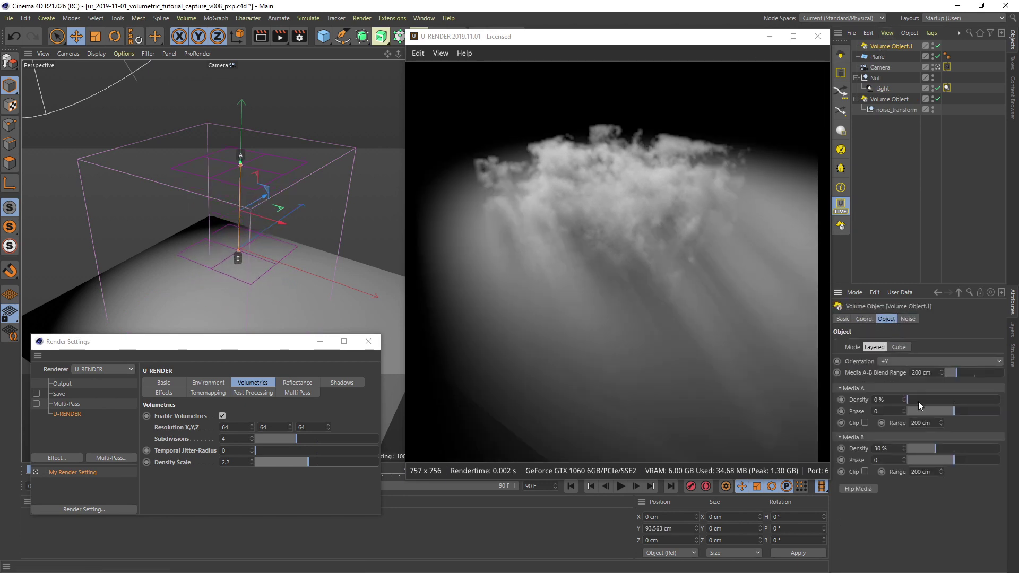
click(915, 449)
drag(916, 449, 913, 450)
alt+drag(266, 283, 254, 247)
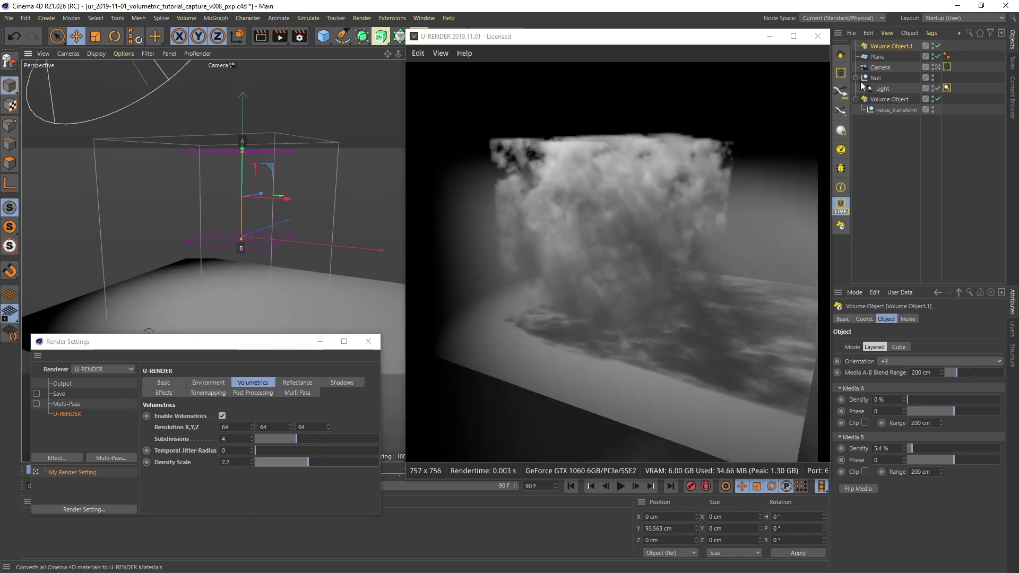
Step: Rotate the light's parent Null so the spot light sits at H -107.6°, P -23.105°
click(874, 78)
key(r)
drag(241, 240, 196, 274)
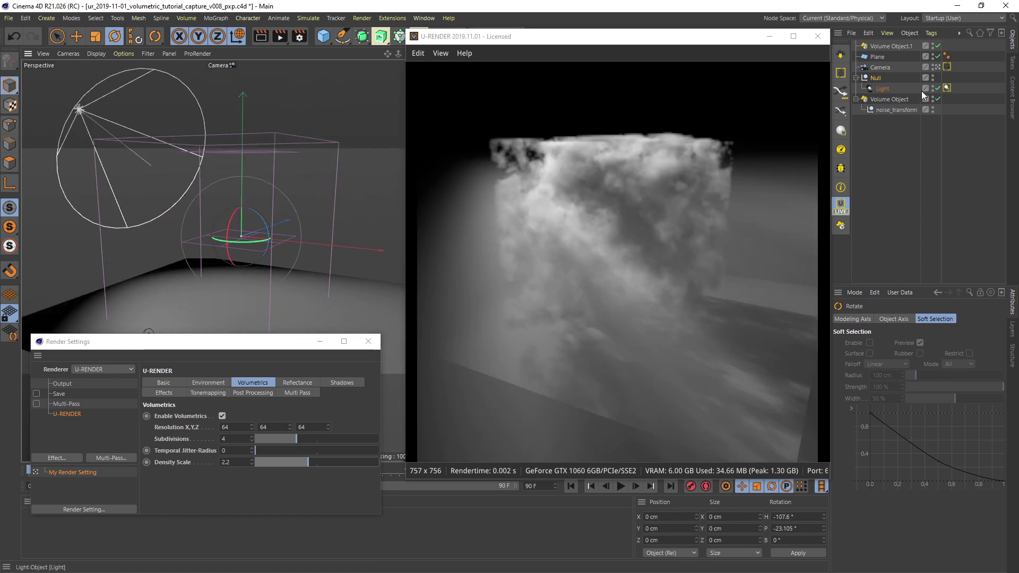
Step: Enable Volumetric scattering in the light's U-RENDER tag General settings
click(948, 87)
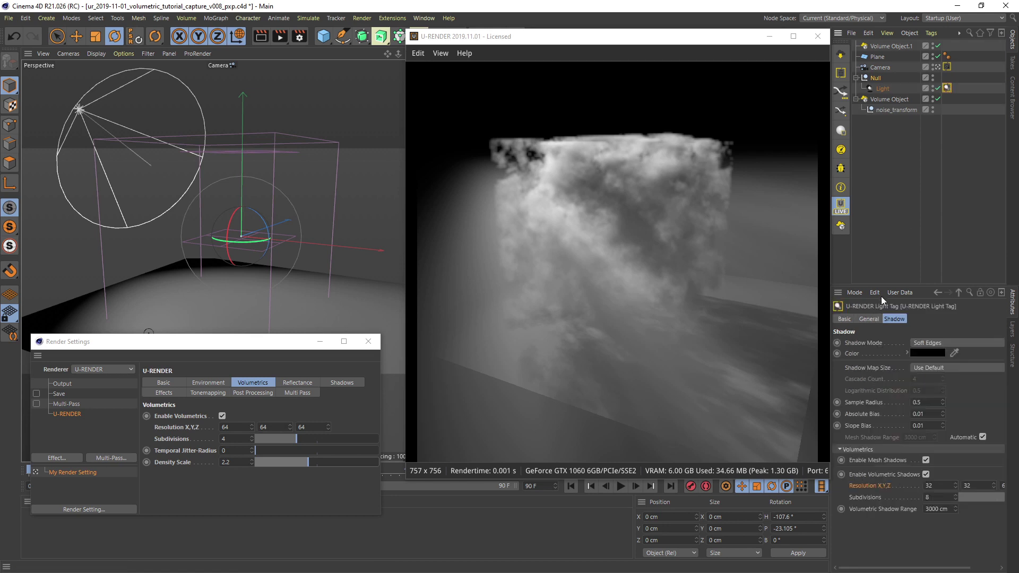
click(873, 318)
click(882, 551)
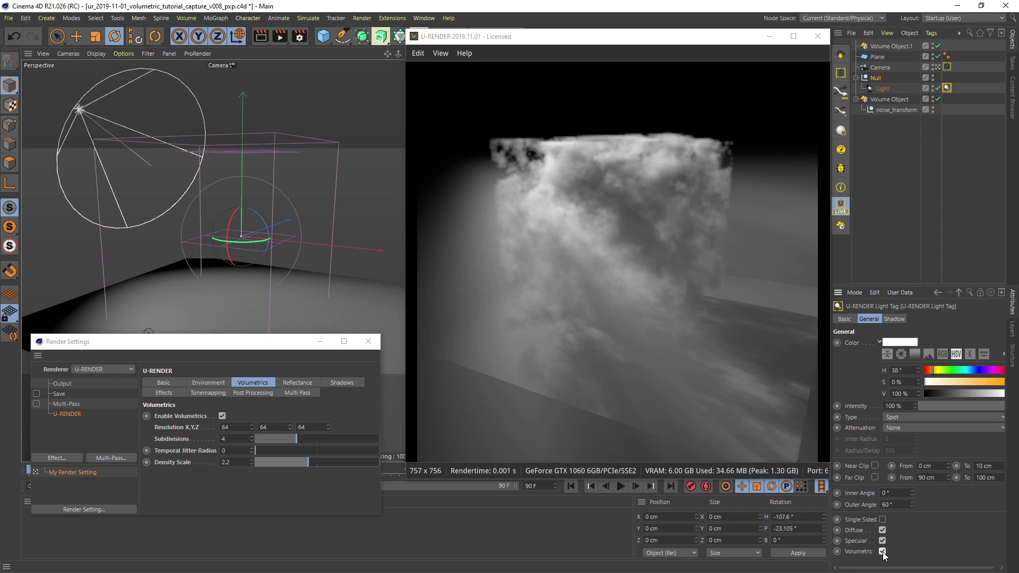
Step: Set the render Volumetrics Subdivisions to 8 and orbit the view to inspect the fog
drag(232, 439, 207, 438)
text(8)
key(Return)
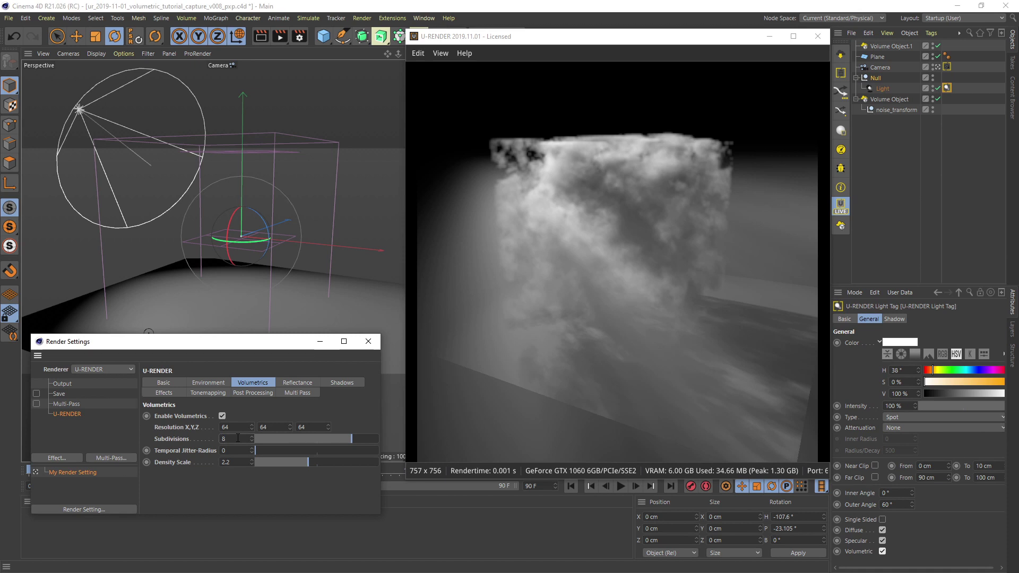
alt+right_drag(240, 251, 248, 251)
alt+drag(247, 250, 263, 248)
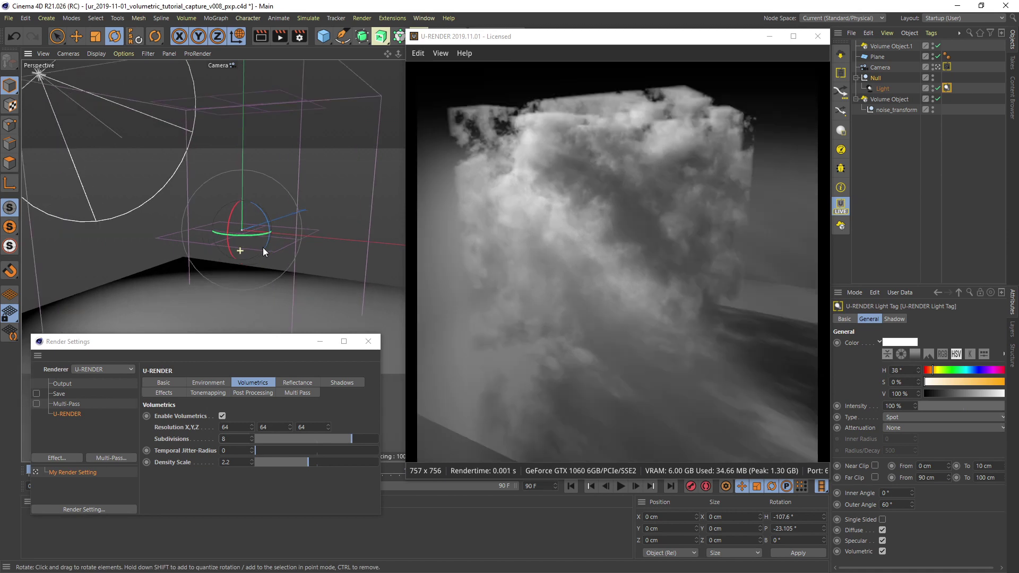
alt+drag(263, 248, 263, 247)
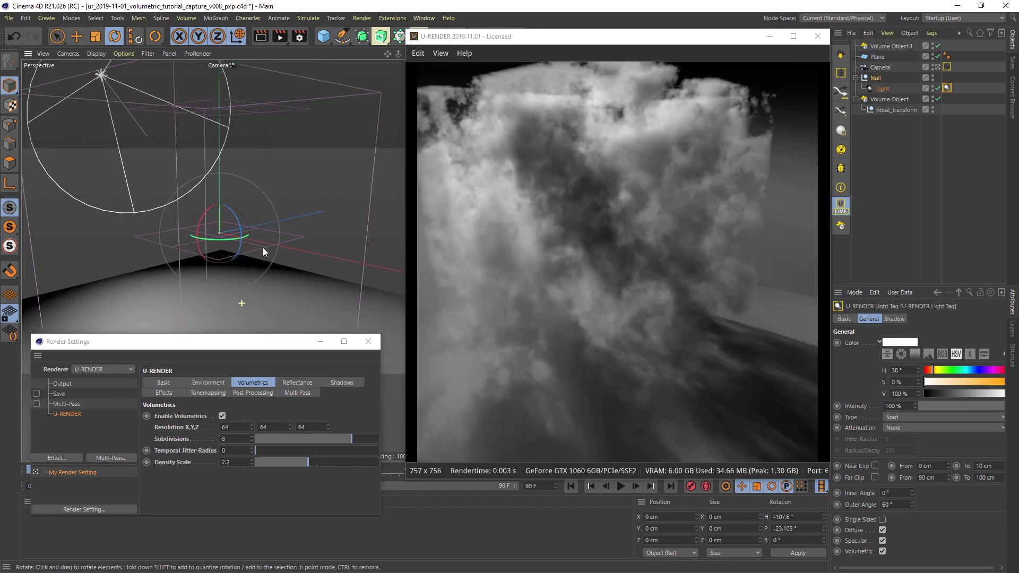